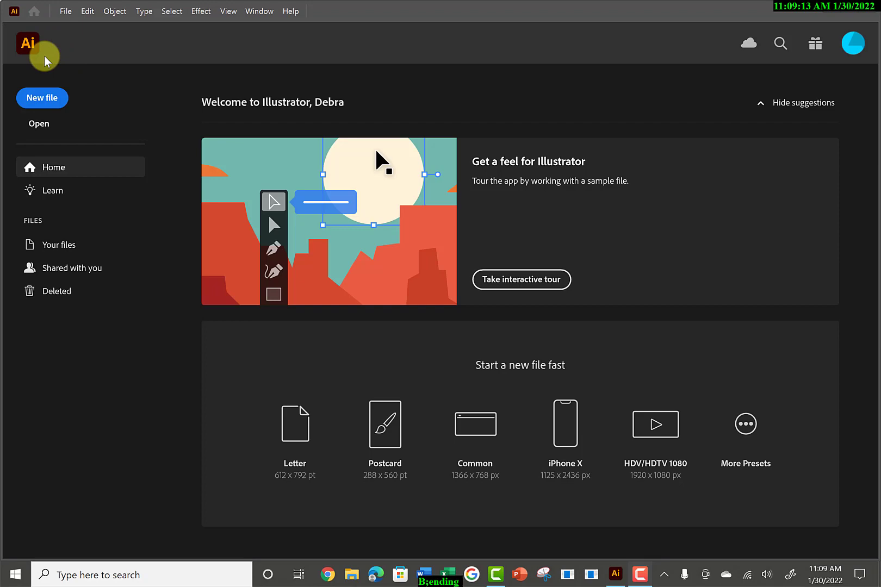
Create a new portrait print document named Blending, 8.5 x 11 in.
{"action": "left_click", "coordinate": [64, 12]}
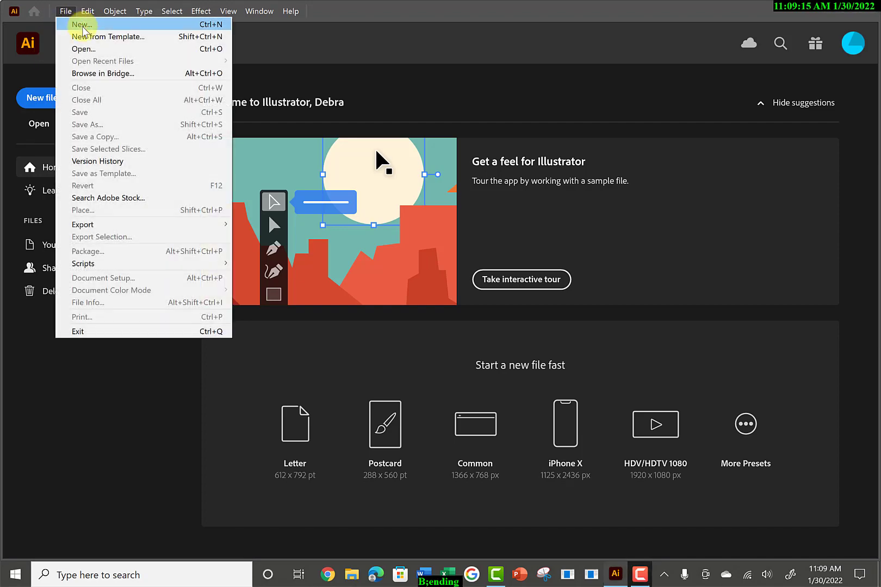
{"action": "left_click", "coordinate": [81, 25]}
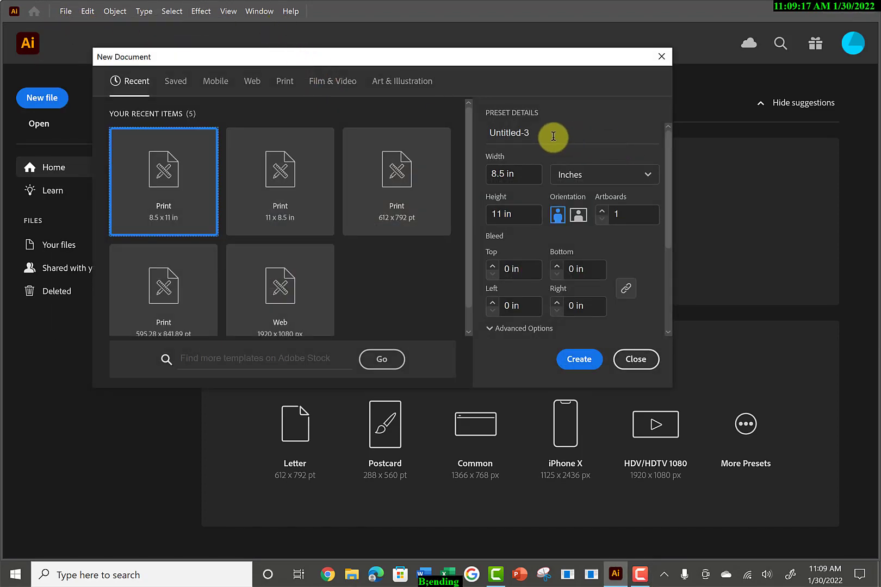
{"action": "left_click_drag", "start_coordinate": [534, 132], "coordinate": [473, 132]}
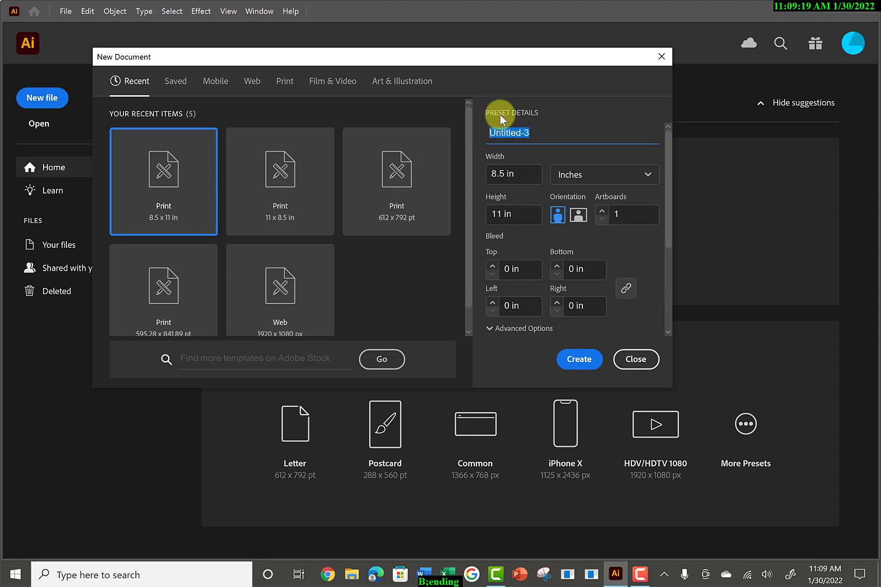
{"action": "type", "text": "Blending"}
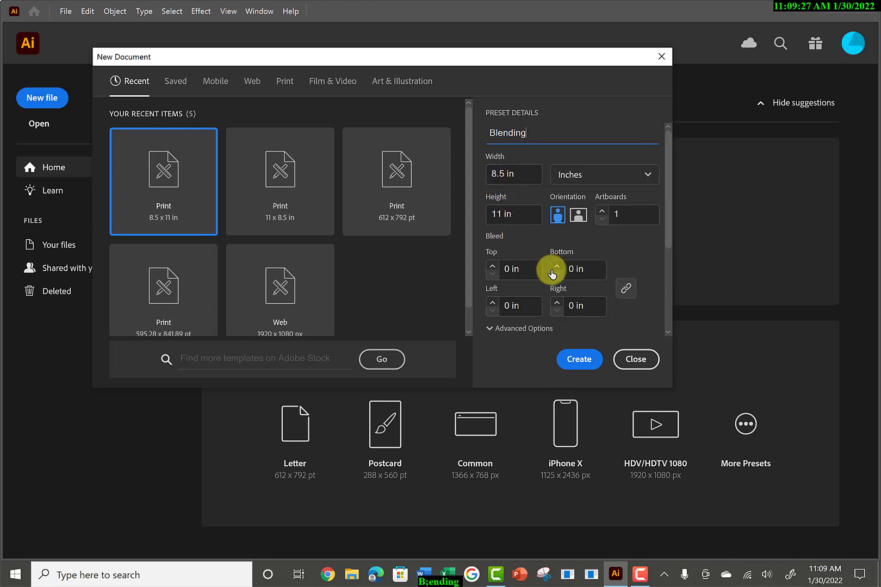
{"action": "left_click", "coordinate": [573, 361]}
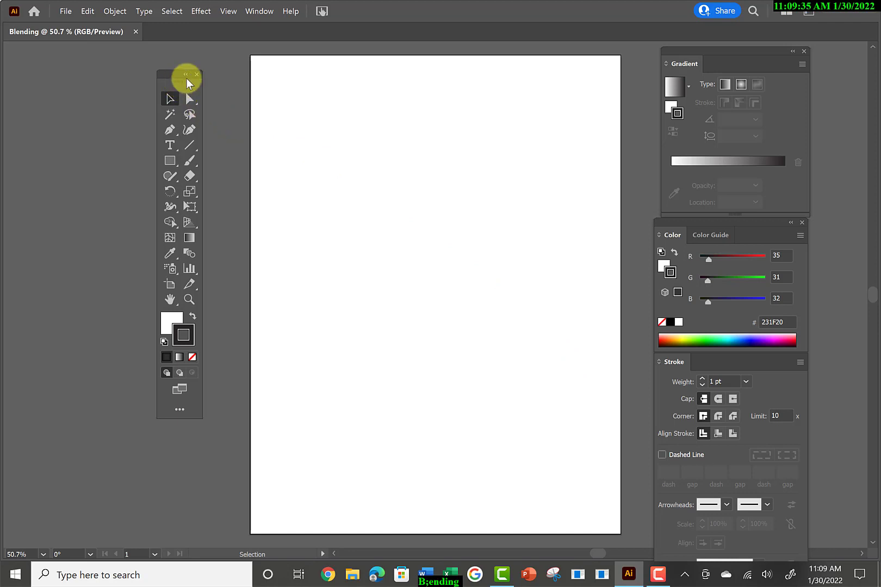
Move the floating tools beside the artboard and draw a small square near the artboard's upper-left corner.
{"action": "left_click_drag", "start_coordinate": [187, 78], "coordinate": [213, 63]}
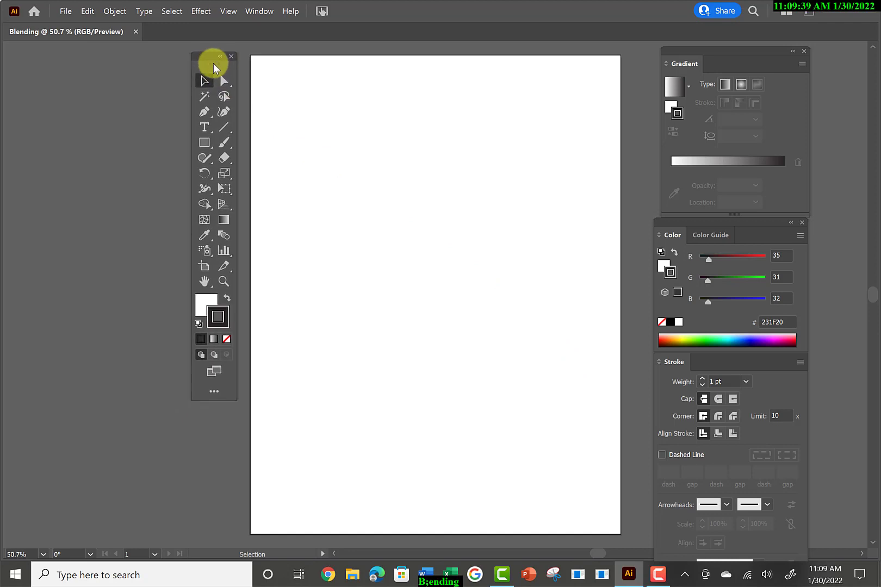
{"action": "left_click", "coordinate": [204, 142]}
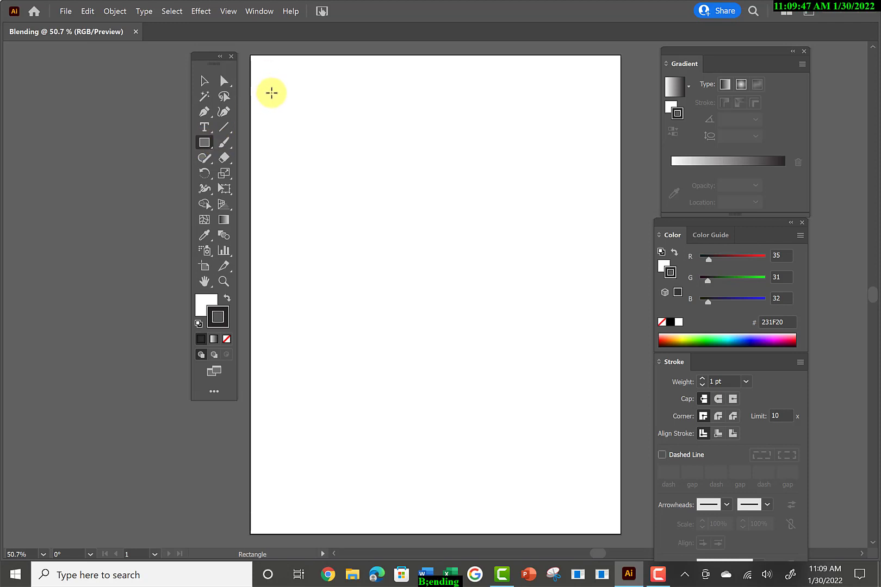
{"action": "left_click_drag", "start_coordinate": [271, 93], "coordinate": [301, 122]}
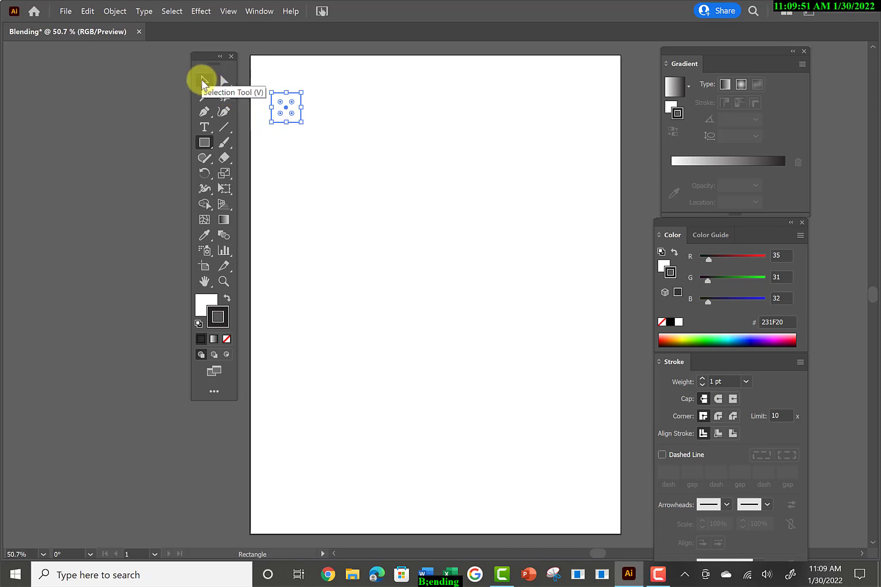
Duplicate the square and place the copy near the artboard's upper-right corner.
{"action": "left_click", "coordinate": [201, 80]}
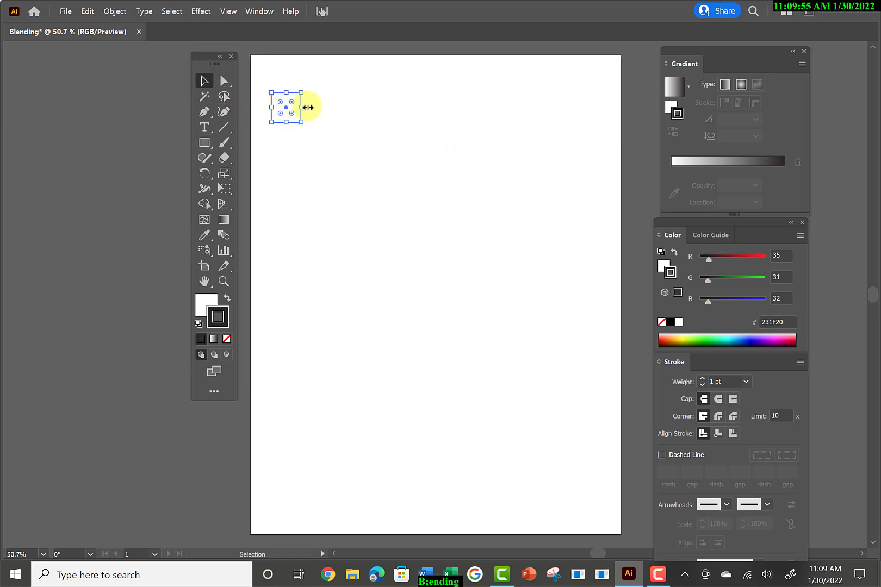
{"action": "key", "text": "ctrl"}
{"action": "key", "text": "ctrl+v"}
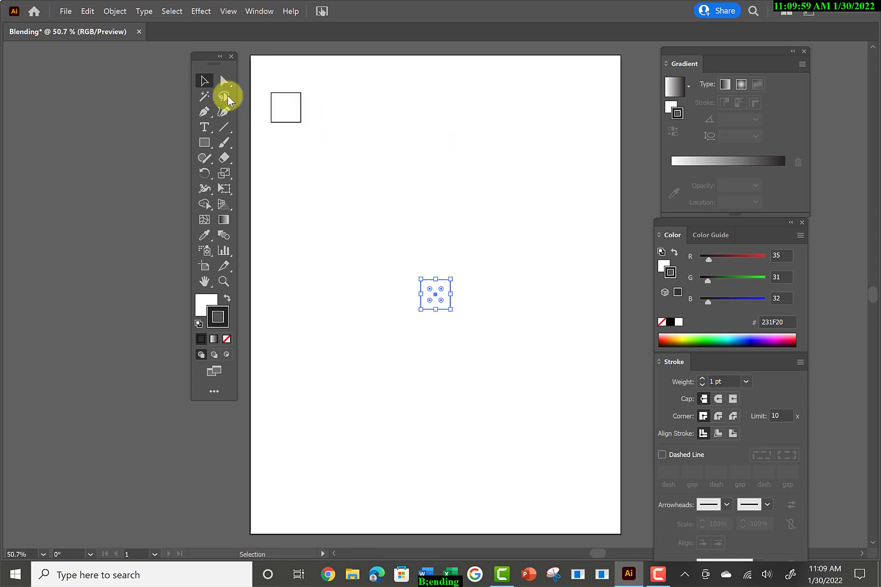
{"action": "left_click", "coordinate": [206, 81]}
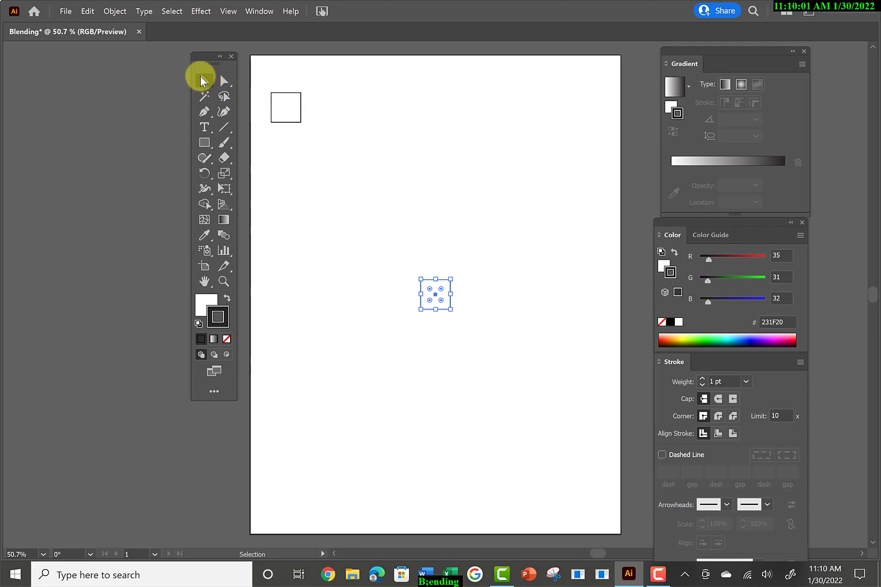
{"action": "left_click", "coordinate": [431, 295]}
{"action": "left_click_drag", "start_coordinate": [431, 292], "coordinate": [581, 103]}
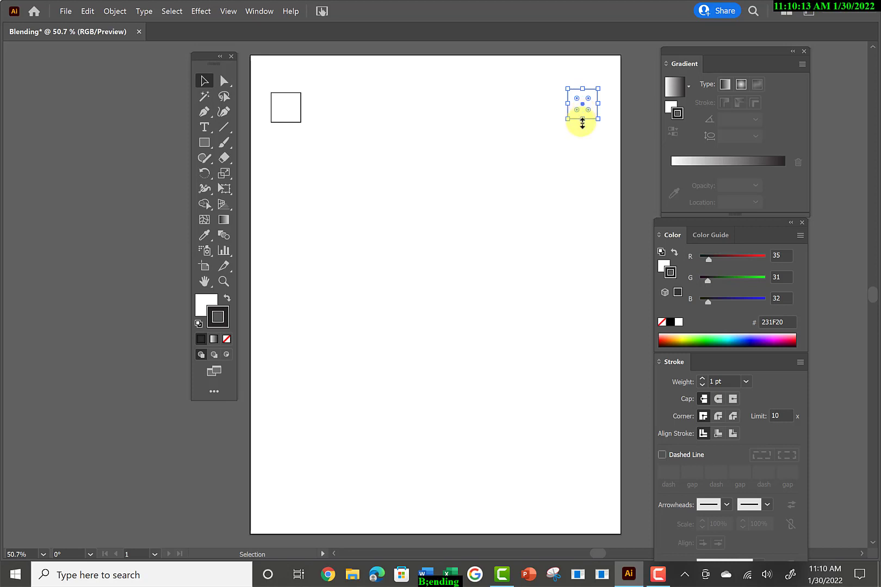
Add a horizontal ruler guide along the left square's lower edge and nudge the right square down onto it.
{"action": "key", "text": "ctrl+r"}
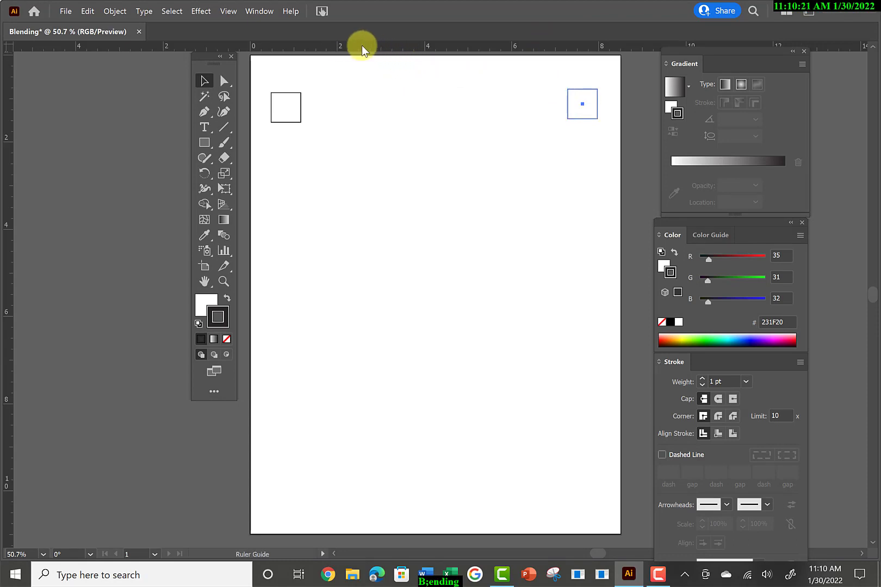
{"action": "left_click_drag", "start_coordinate": [361, 45], "coordinate": [365, 122]}
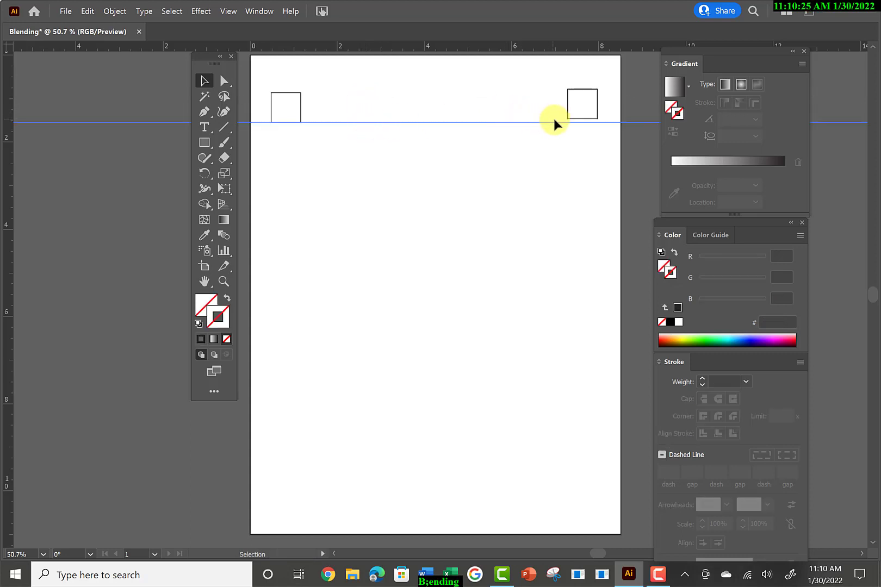
{"action": "left_click", "coordinate": [582, 118]}
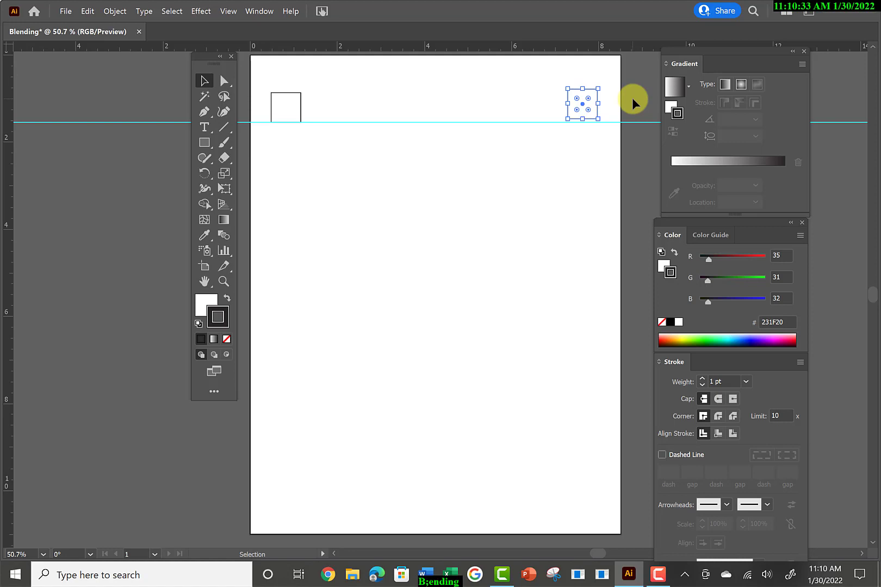
{"action": "key", "text": "Down"}
{"action": "key", "text": "Down"}
{"action": "key", "text": "Down"}
{"action": "key", "text": "Down"}
{"action": "key", "text": "Down"}
{"action": "key", "text": "Down"}
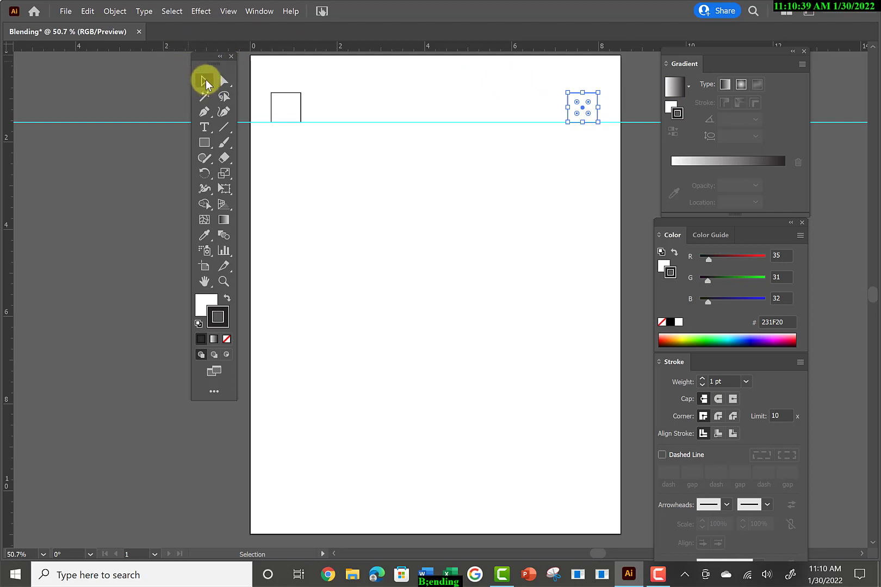
Fill the left square with CMYK yellow: C 0, M 0, Y 100, K 0.
{"action": "left_click_drag", "start_coordinate": [275, 76], "coordinate": [303, 103]}
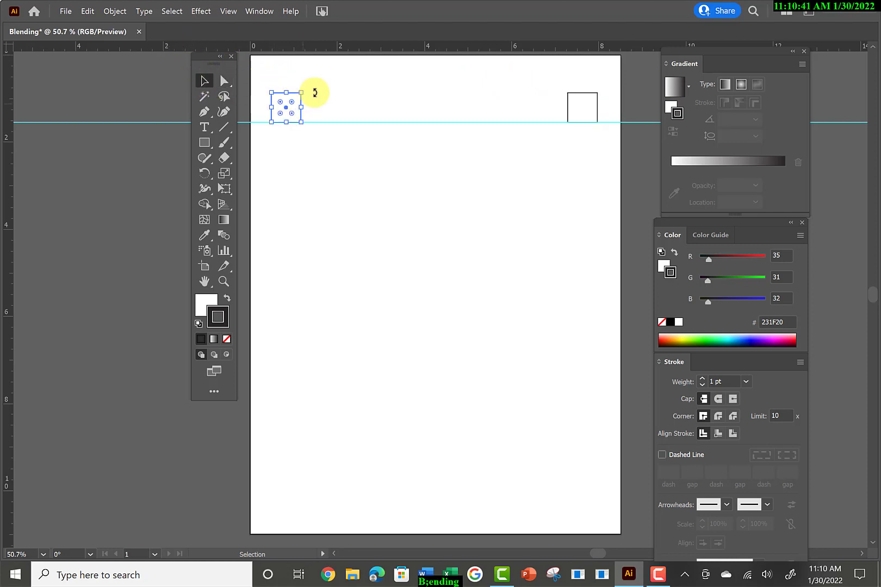
{"action": "left_click", "coordinate": [205, 300]}
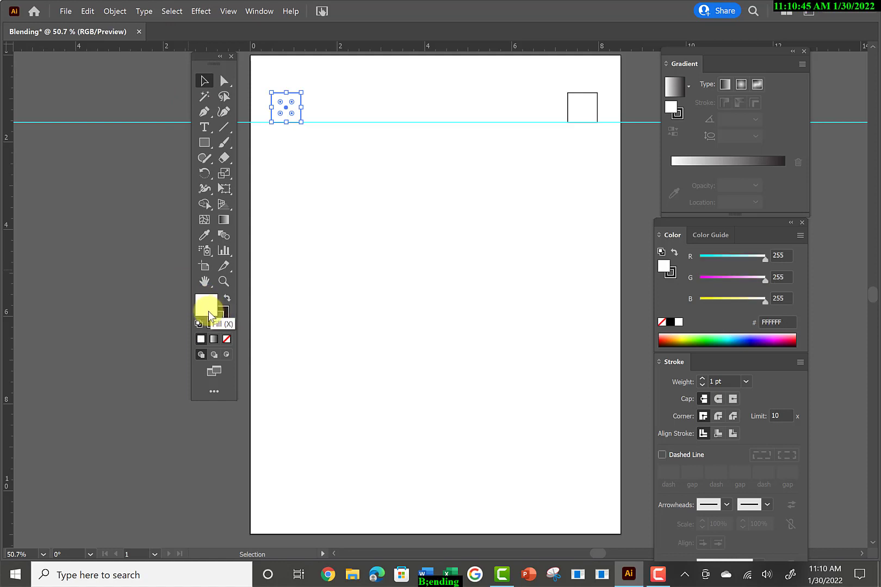
{"action": "left_click", "coordinate": [686, 335]}
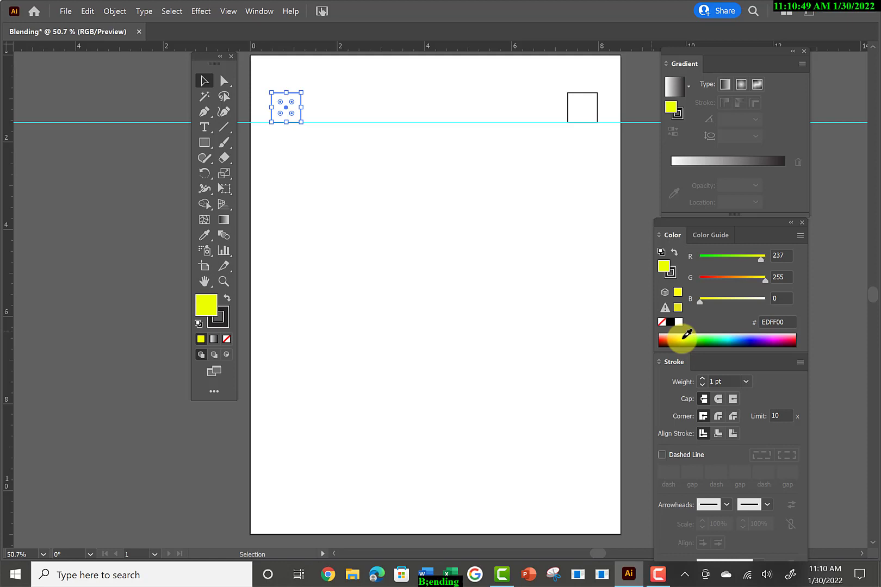
{"action": "left_click", "coordinate": [798, 236]}
{"action": "left_click", "coordinate": [722, 288]}
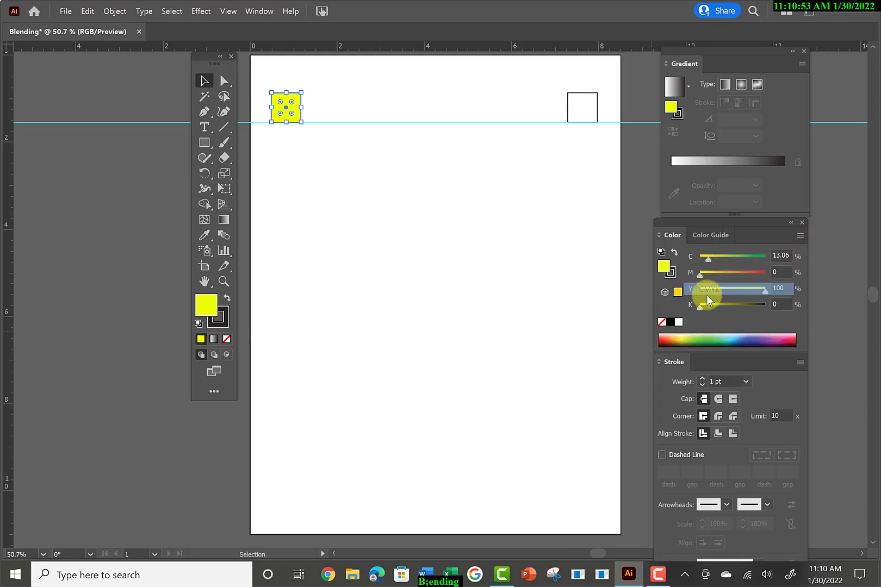
{"action": "left_click_drag", "start_coordinate": [707, 259], "coordinate": [681, 260]}
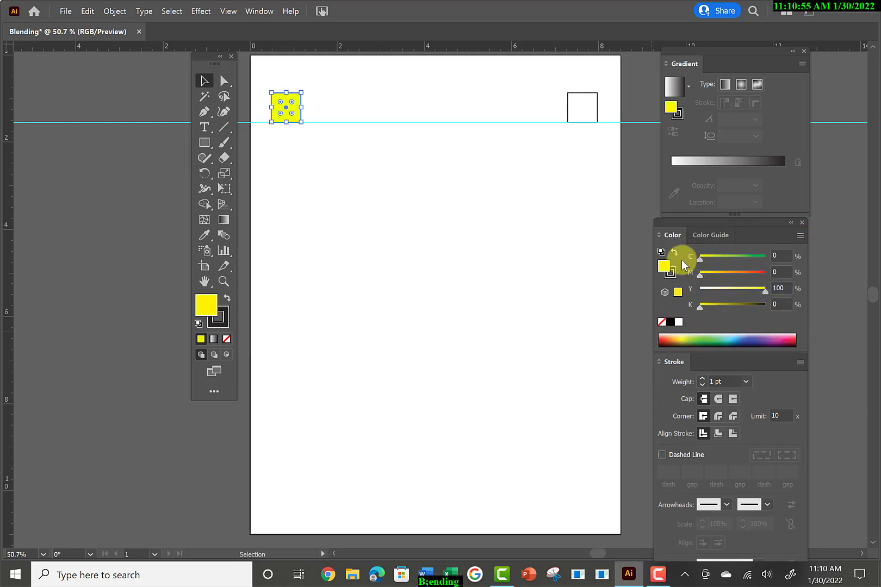
Remove the yellow square's stroke and make its fill active again.
{"action": "left_click", "coordinate": [225, 322]}
{"action": "left_click", "coordinate": [230, 341]}
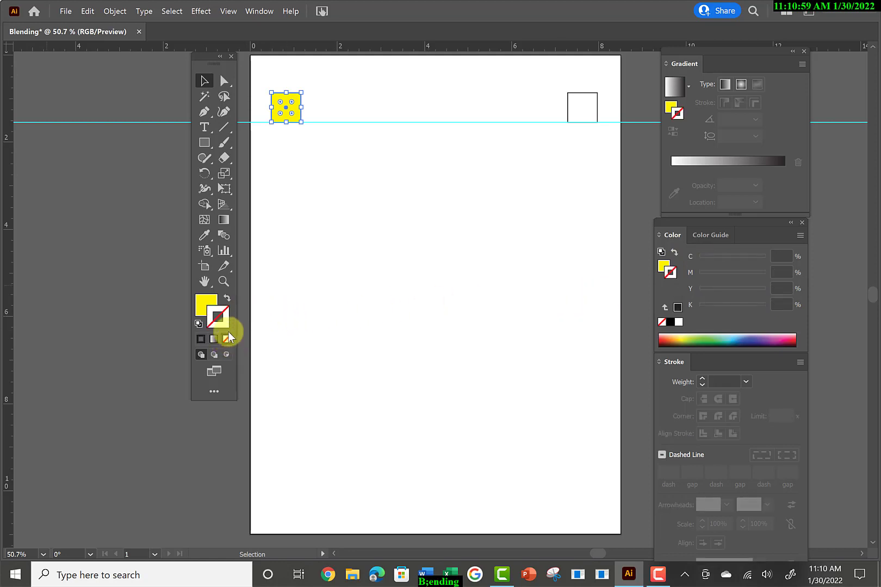
{"action": "left_click", "coordinate": [203, 307]}
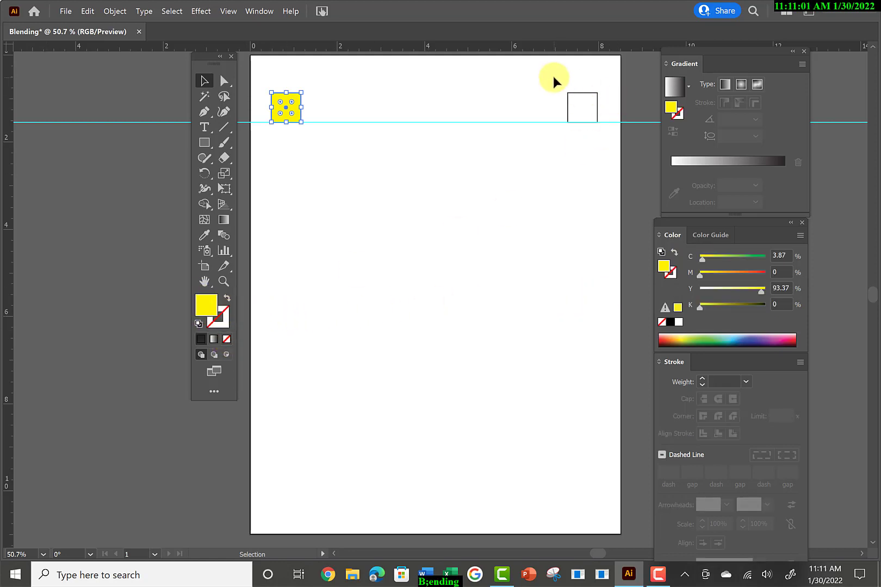
Fill the right square with red, about C 0, M 98, Y 100, K 0, and remove its stroke.
{"action": "left_click", "coordinate": [598, 103]}
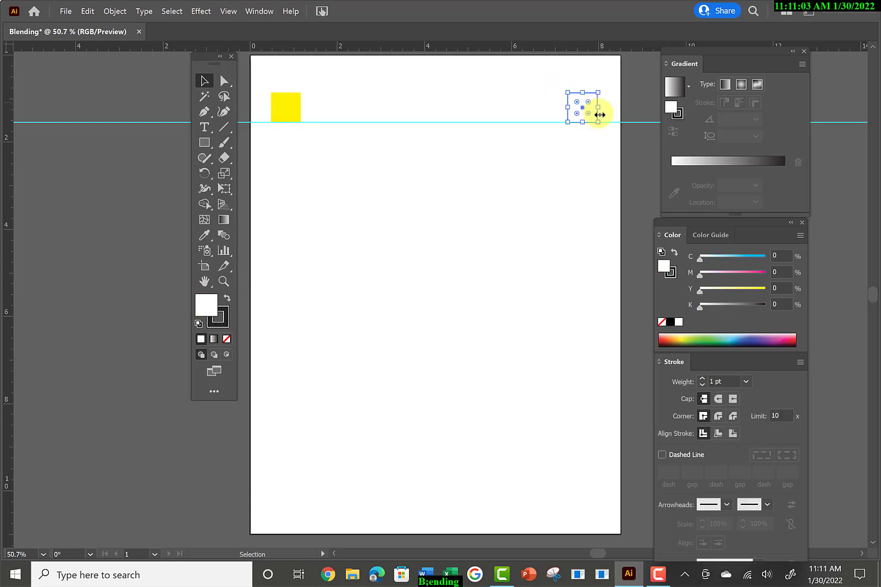
{"action": "left_click", "coordinate": [664, 334]}
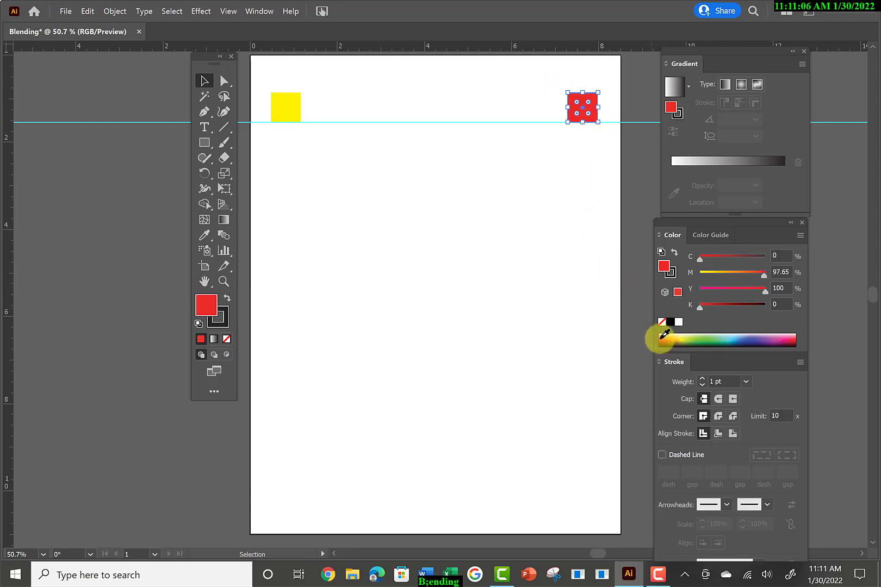
{"action": "left_click", "coordinate": [218, 320]}
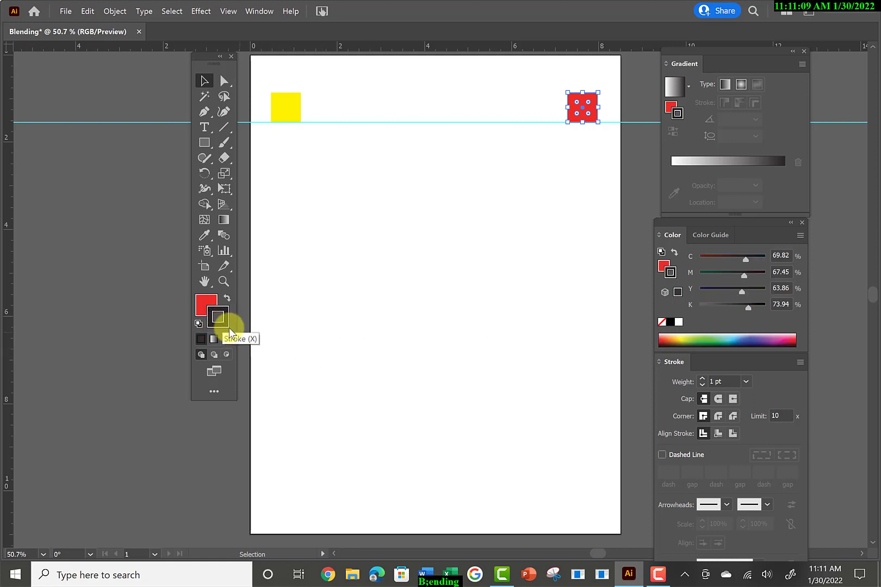
{"action": "left_click", "coordinate": [226, 339]}
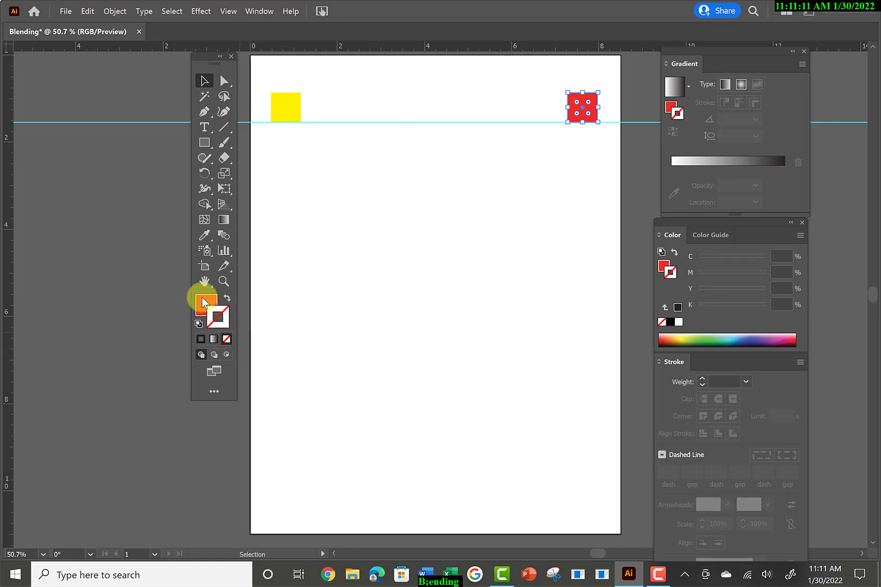
{"action": "left_click", "coordinate": [204, 302]}
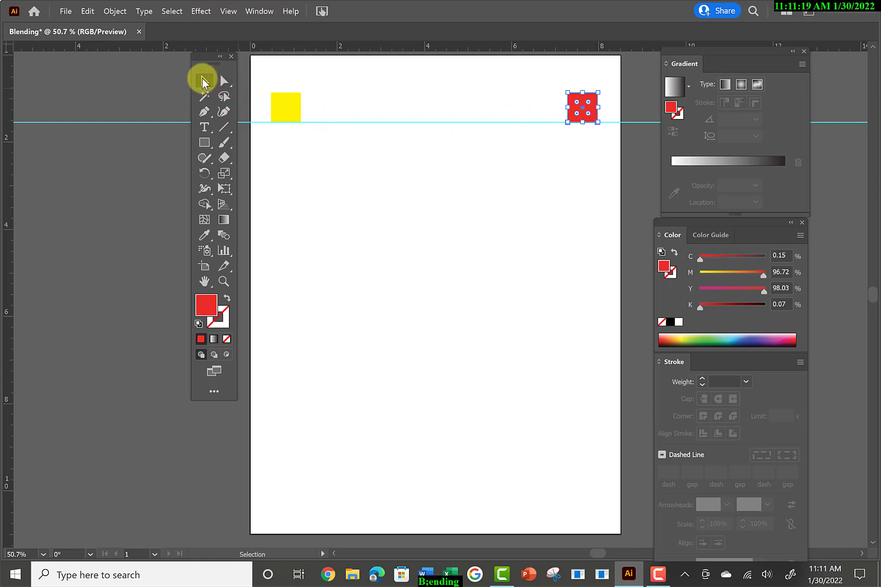
Select both squares and set the Blend tool's spacing option to Smooth Color.
{"action": "left_click_drag", "start_coordinate": [264, 70], "coordinate": [613, 116]}
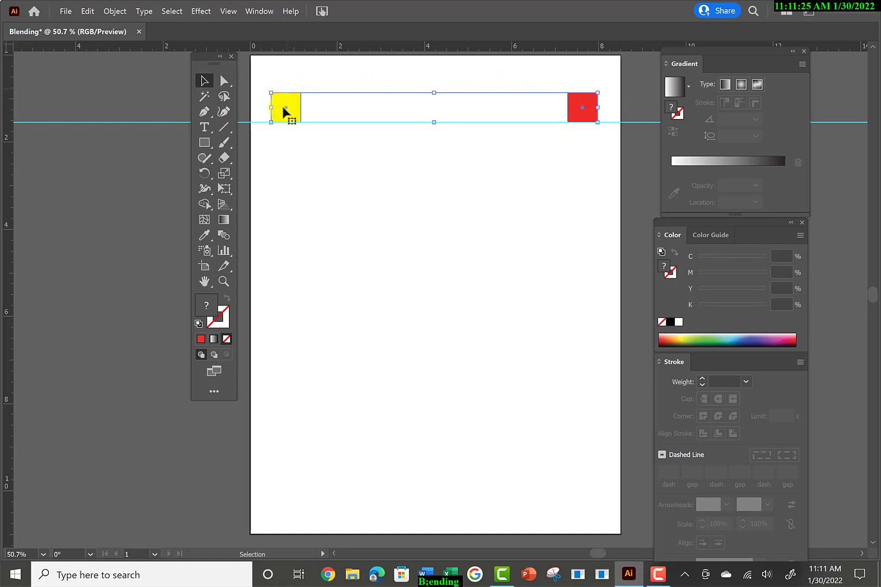
{"action": "left_click", "coordinate": [584, 102]}
{"action": "left_click", "coordinate": [226, 233]}
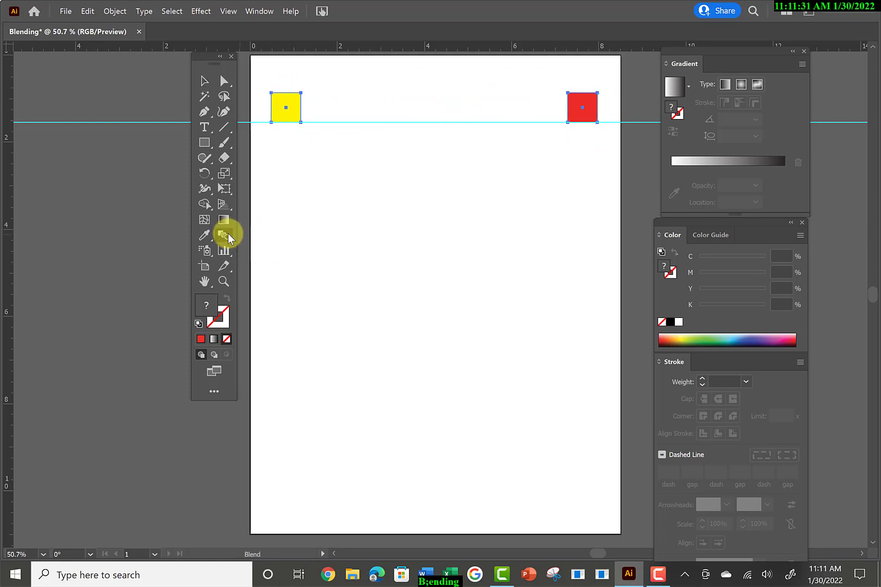
{"action": "double_click", "coordinate": [226, 234]}
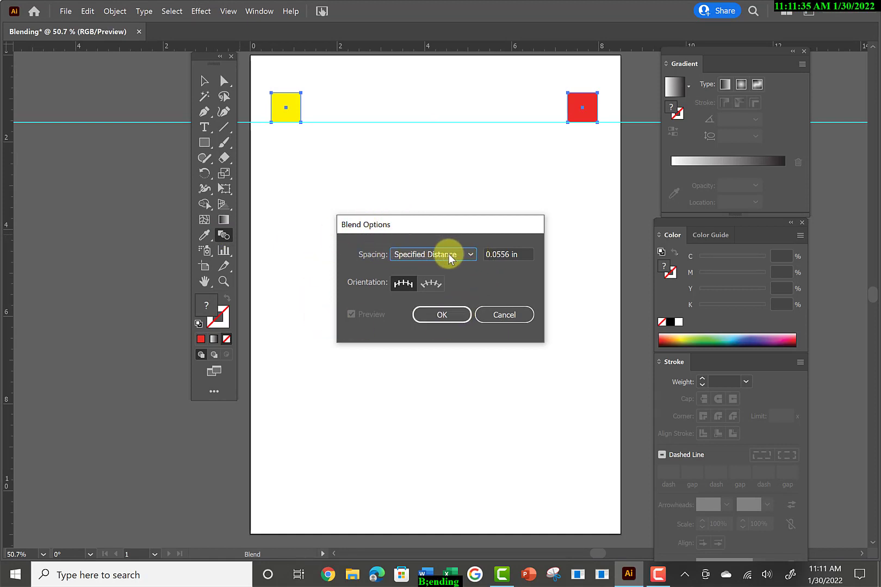
{"action": "left_click", "coordinate": [471, 255]}
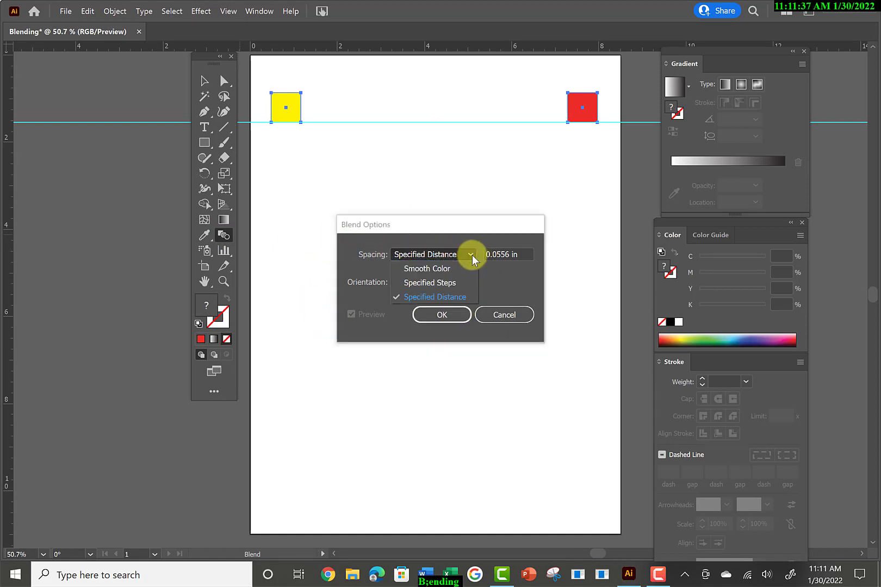
{"action": "left_click", "coordinate": [438, 271]}
{"action": "left_click", "coordinate": [442, 315]}
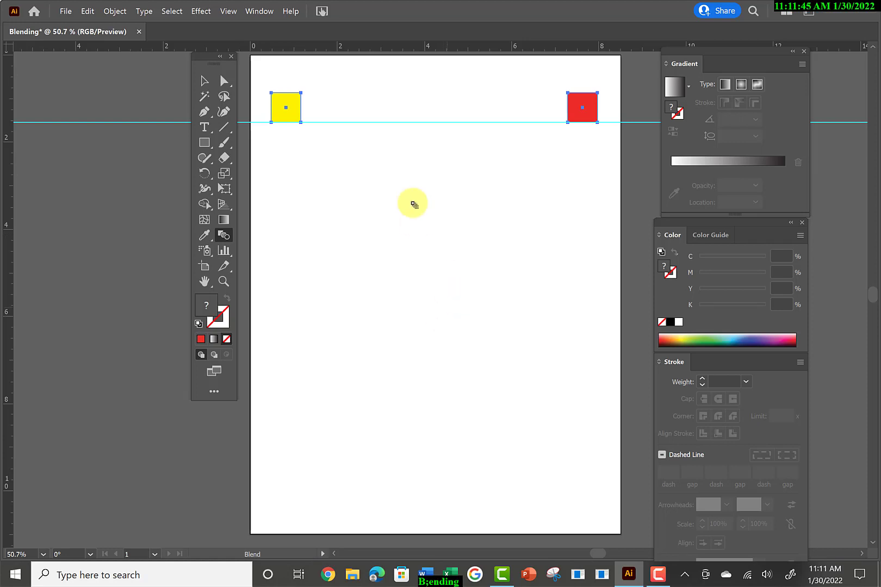
Blend the yellow square into the red square with the Blend tool, then return to the Selection tool.
{"action": "left_click", "coordinate": [285, 108]}
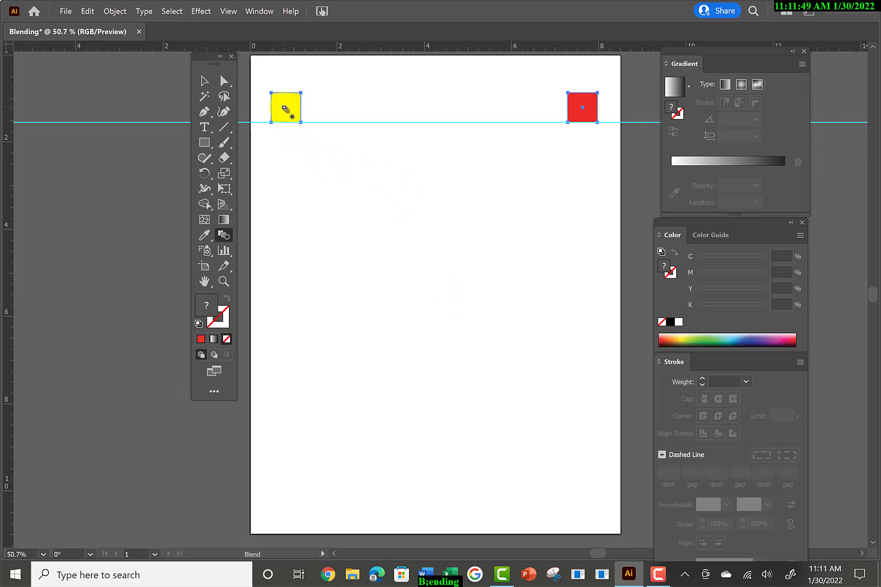
{"action": "left_click", "coordinate": [582, 109]}
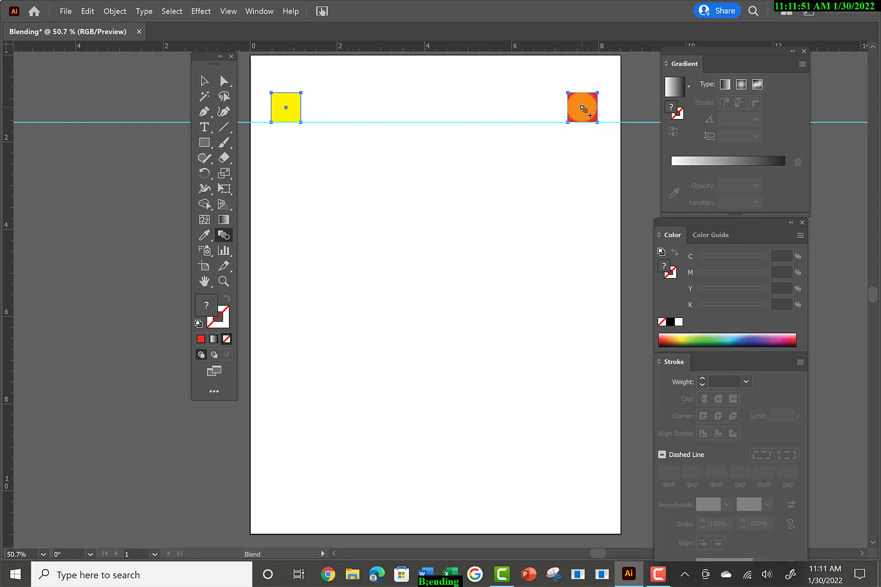
{"action": "left_click", "coordinate": [204, 80]}
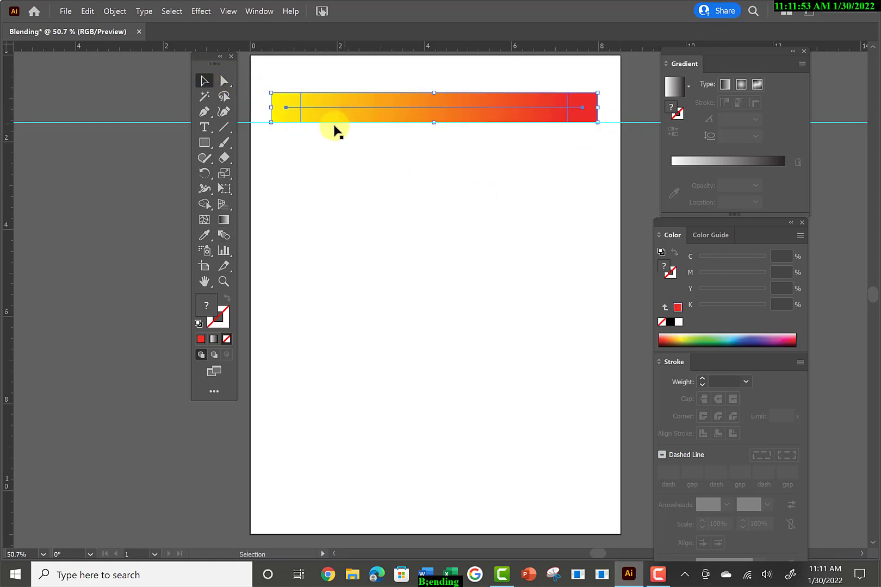
Deselect the color blend and draw a small circle with the Ellipse tool beneath its yellow end.
{"action": "left_click", "coordinate": [289, 128]}
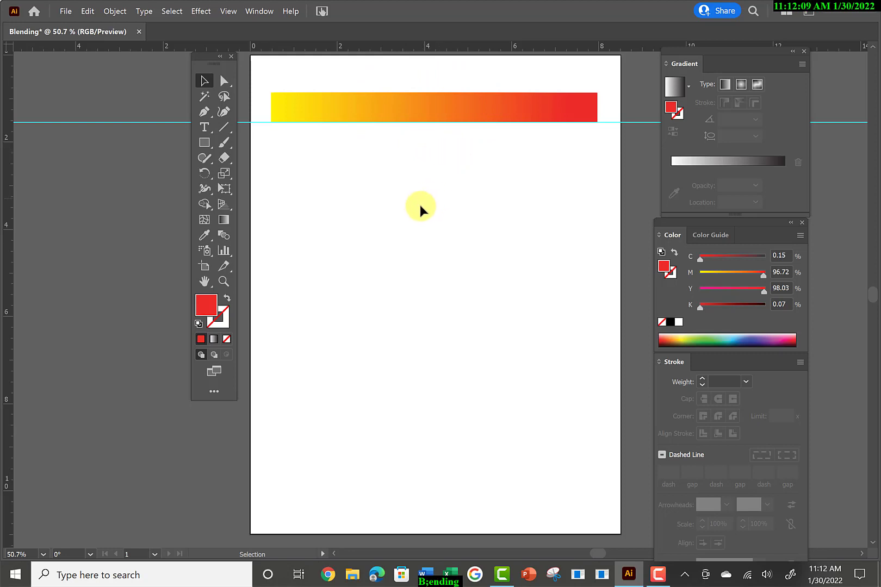
{"action": "left_click", "coordinate": [205, 145]}
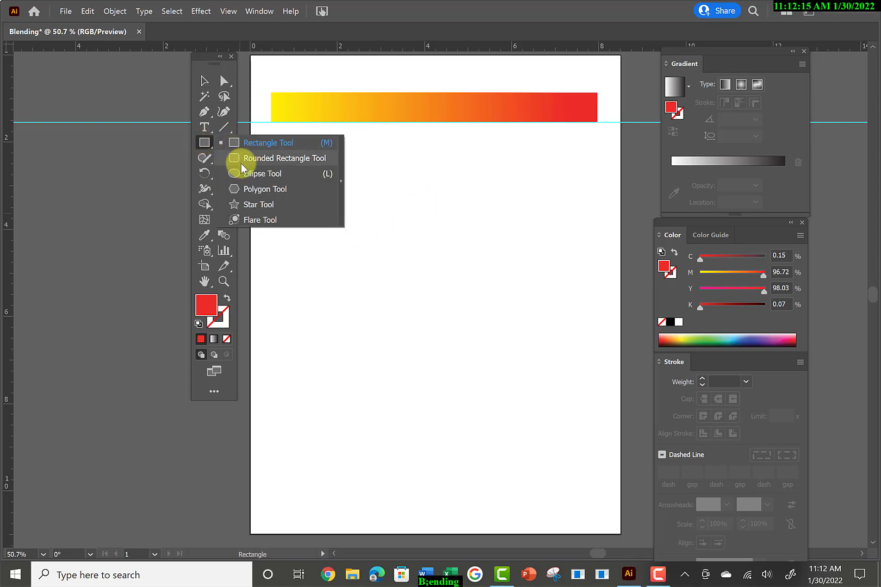
{"action": "left_click", "coordinate": [243, 174]}
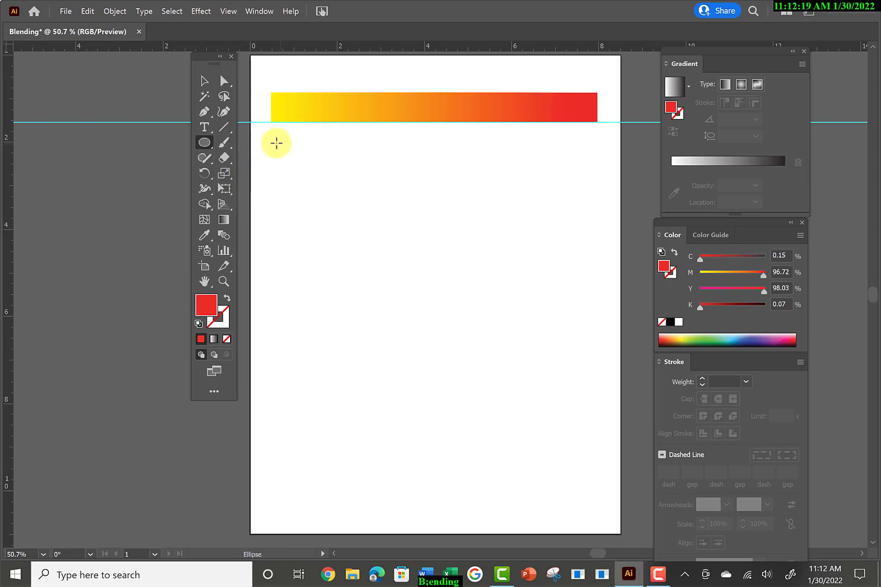
{"action": "left_click_drag", "start_coordinate": [279, 141], "coordinate": [298, 172]}
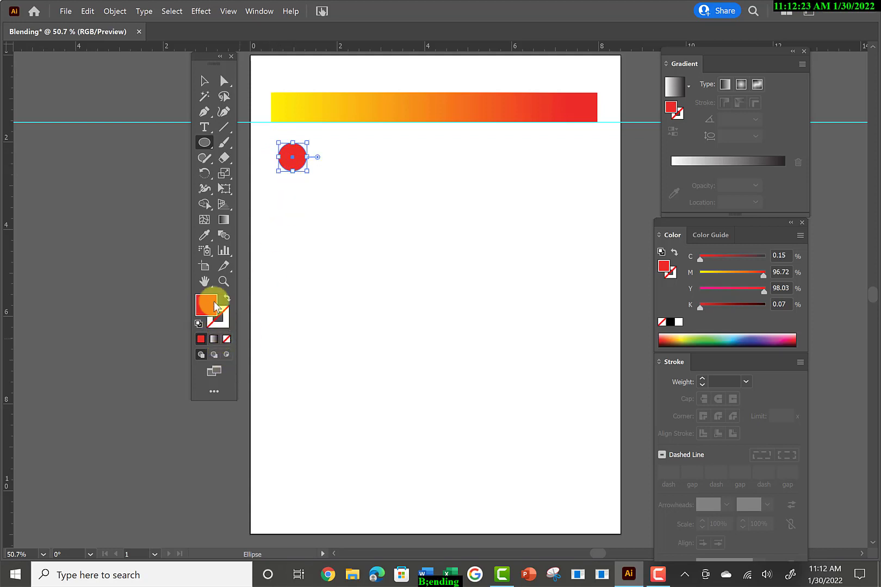
Give the circle no fill and a black stroke, and move it slightly up and left, closer to the guide.
{"action": "left_click", "coordinate": [226, 338]}
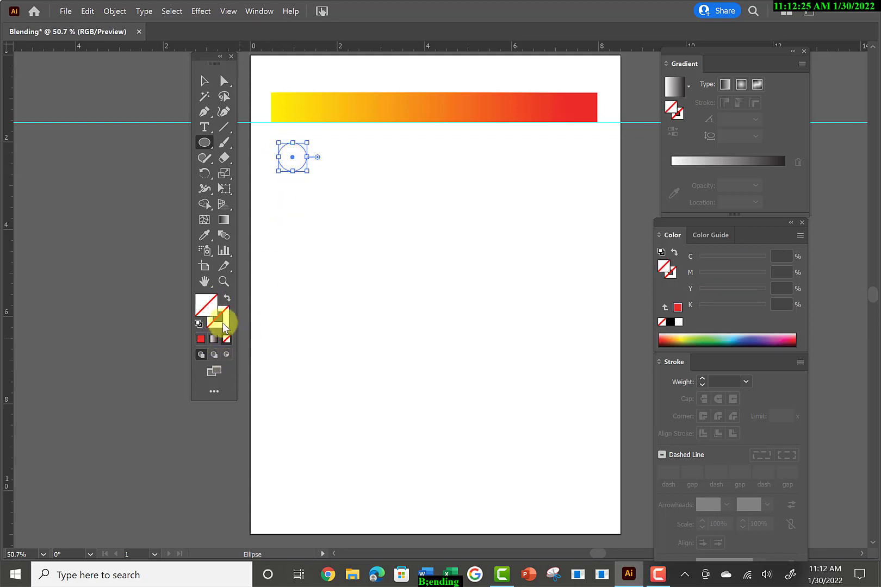
{"action": "left_click", "coordinate": [223, 322]}
{"action": "left_click", "coordinate": [671, 323]}
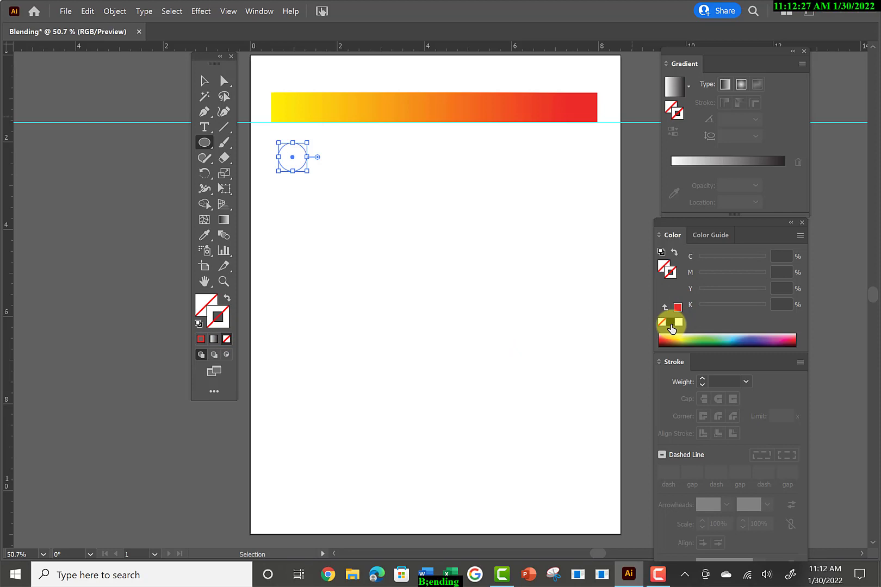
{"action": "left_click", "coordinate": [204, 81]}
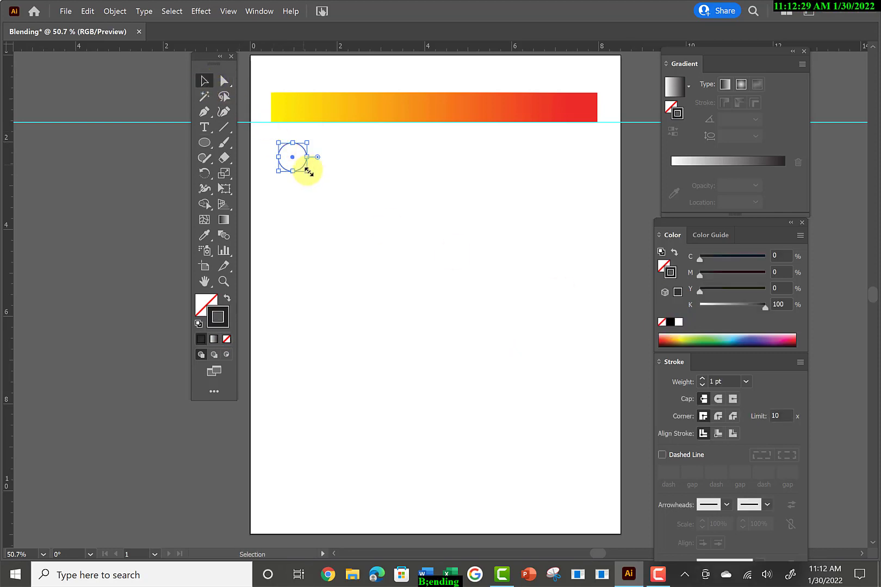
{"action": "left_click_drag", "start_coordinate": [290, 156], "coordinate": [288, 148]}
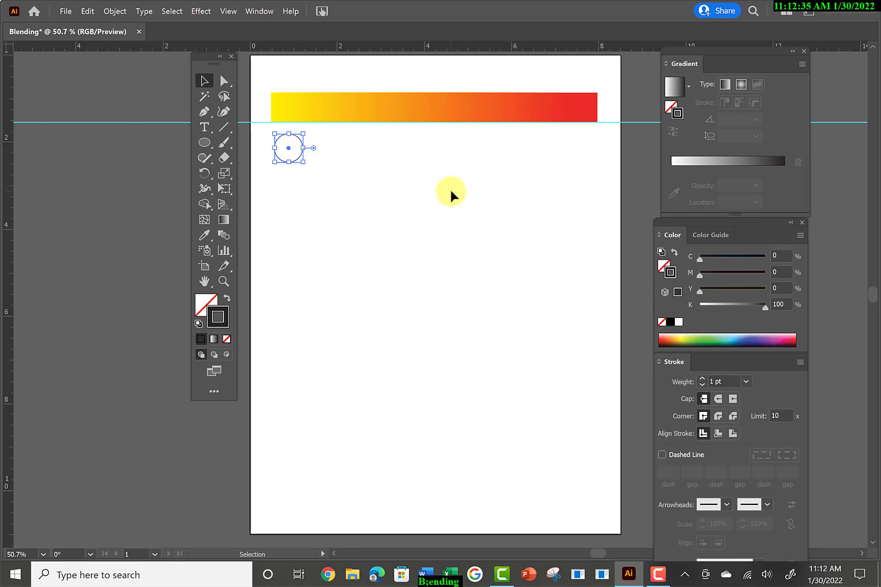
Draw a small five-pointed star with the Star tool and position it below the red end of the color blend.
{"action": "left_click", "coordinate": [207, 143]}
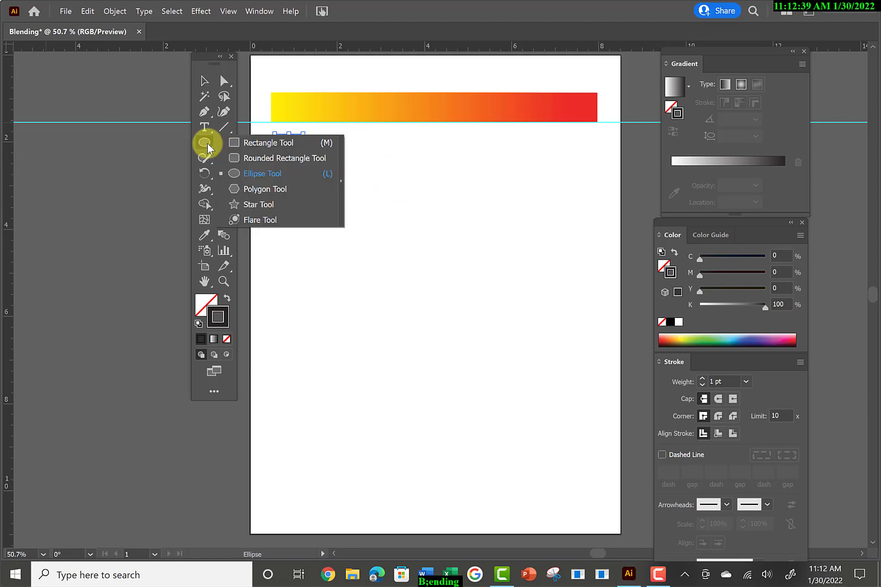
{"action": "left_click", "coordinate": [239, 206]}
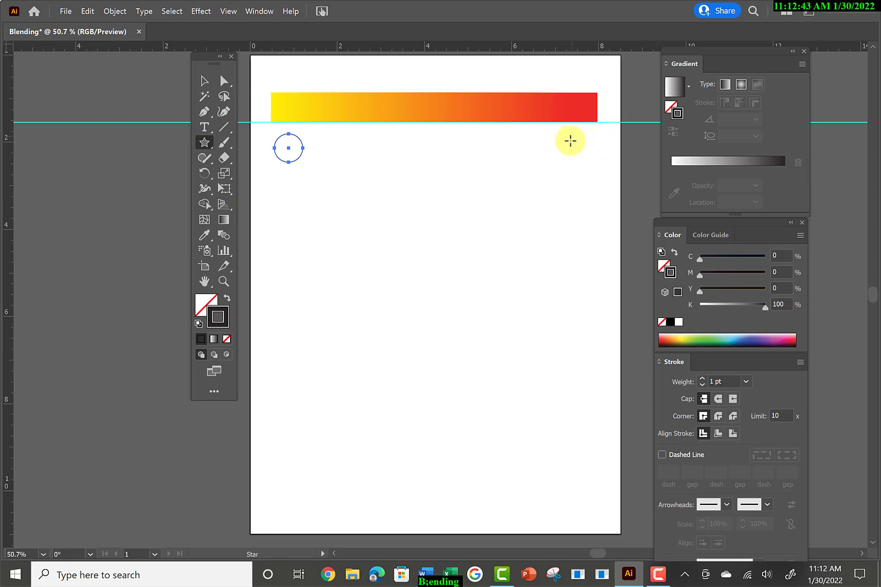
{"action": "left_click_drag", "start_coordinate": [572, 135], "coordinate": [581, 151]}
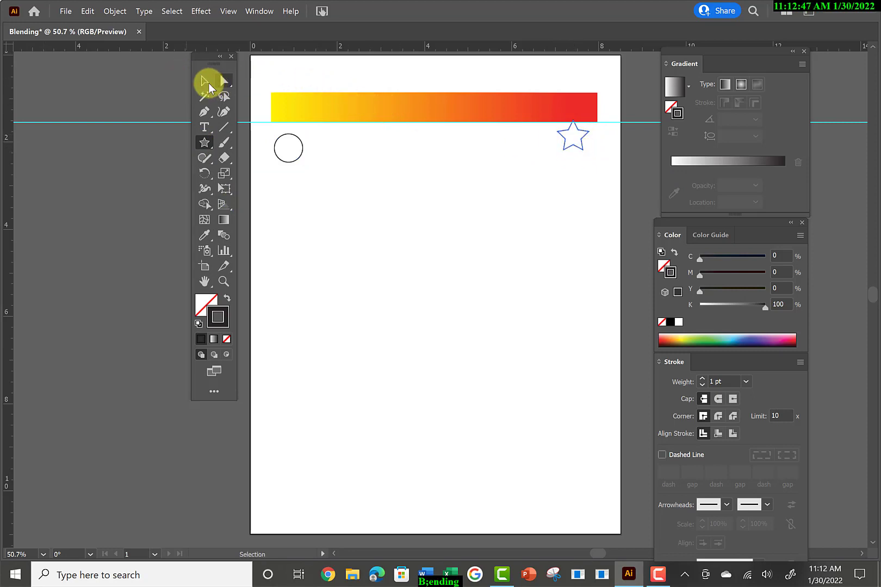
{"action": "left_click", "coordinate": [206, 81]}
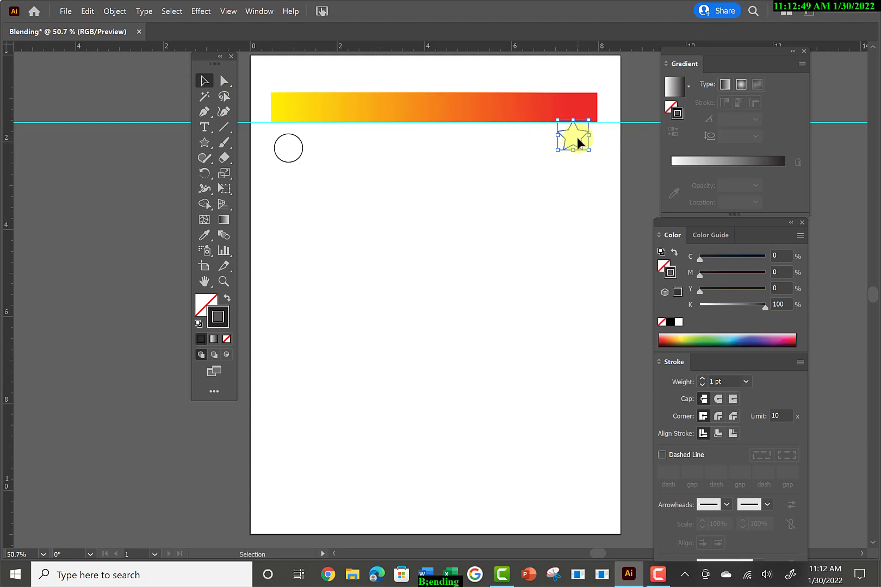
{"action": "left_click_drag", "start_coordinate": [582, 139], "coordinate": [587, 144]}
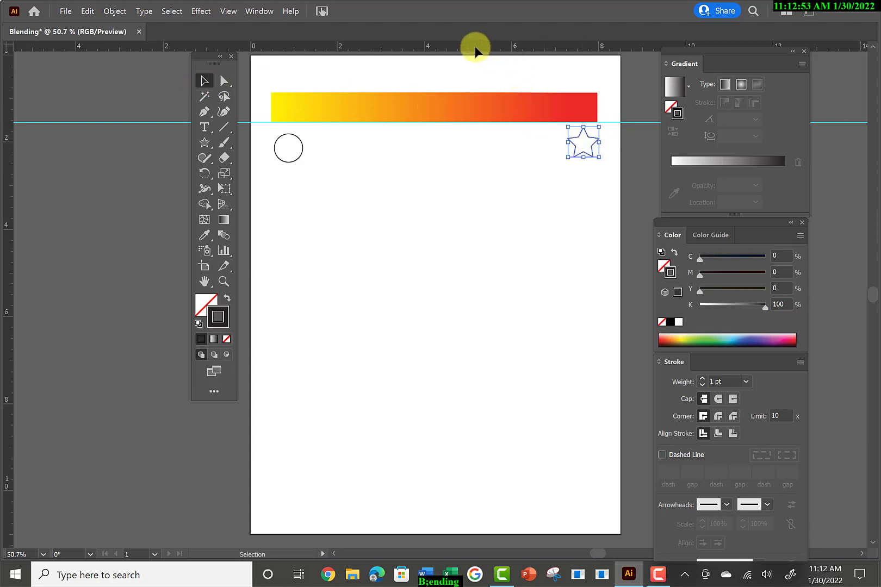
Add a horizontal guide at the circle's bottom edge and nudge the star down to rest on it.
{"action": "left_click_drag", "start_coordinate": [483, 49], "coordinate": [459, 161]}
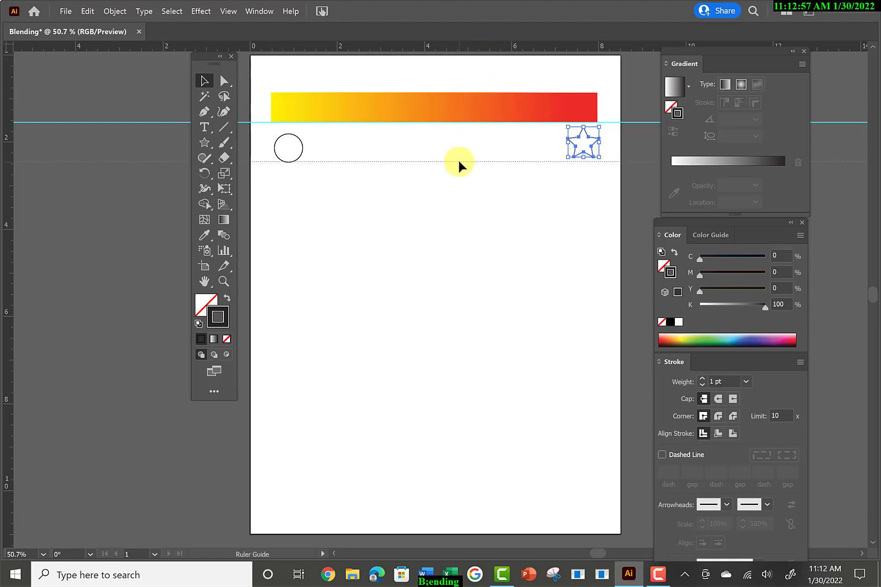
{"action": "left_click", "coordinate": [577, 150]}
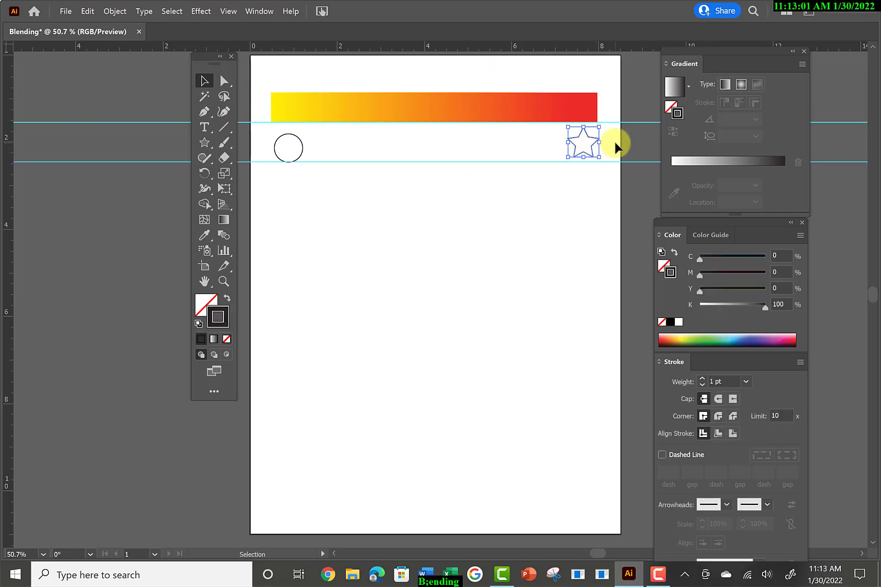
{"action": "key", "text": "Down"}
{"action": "key", "text": "Down"}
{"action": "key", "text": "Down"}
{"action": "key", "text": "Down"}
{"action": "key", "text": "Down"}
{"action": "key", "text": "Down"}
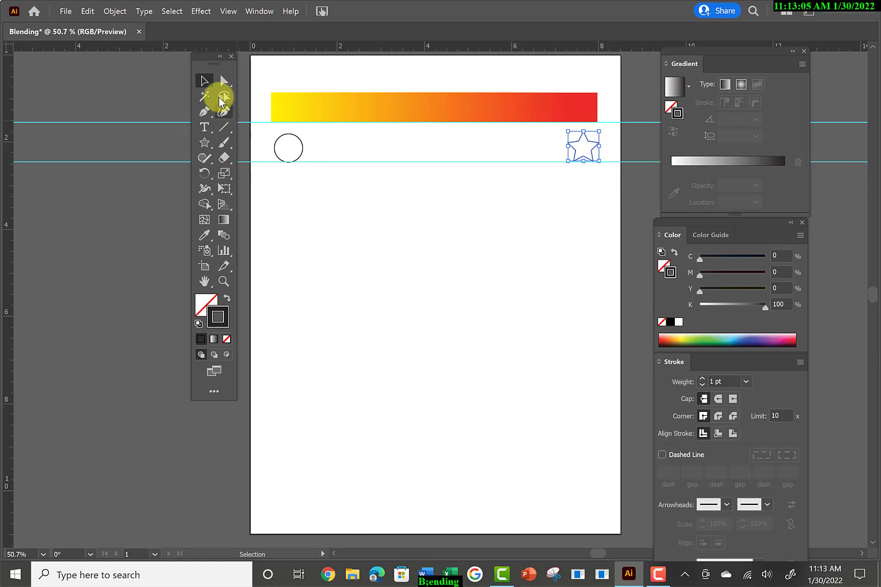
Select the circle and star together and set the Blend tool's spacing to Specified Steps with 12 steps.
{"action": "left_click", "coordinate": [205, 81]}
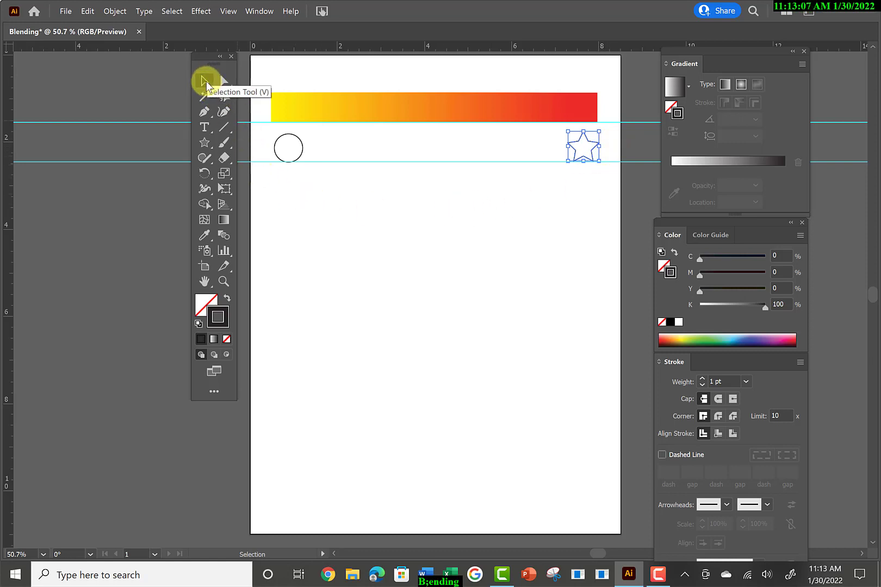
{"action": "left_click_drag", "start_coordinate": [265, 129], "coordinate": [604, 141]}
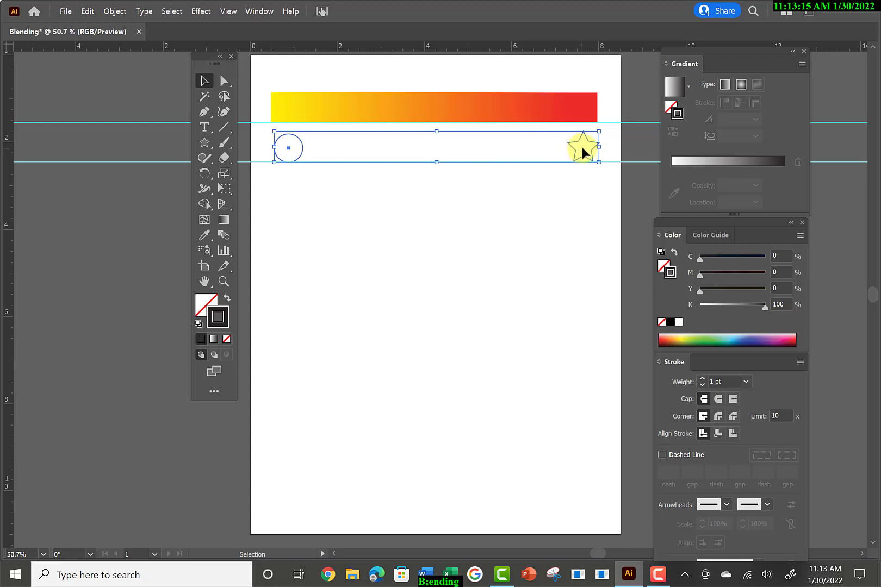
{"action": "left_click", "coordinate": [224, 236]}
{"action": "double_click", "coordinate": [226, 236]}
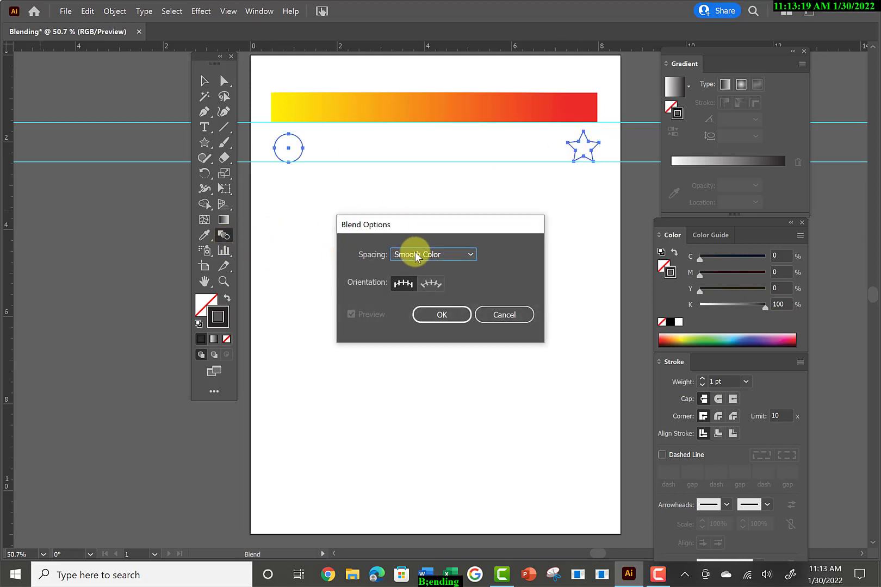
{"action": "left_click", "coordinate": [471, 255]}
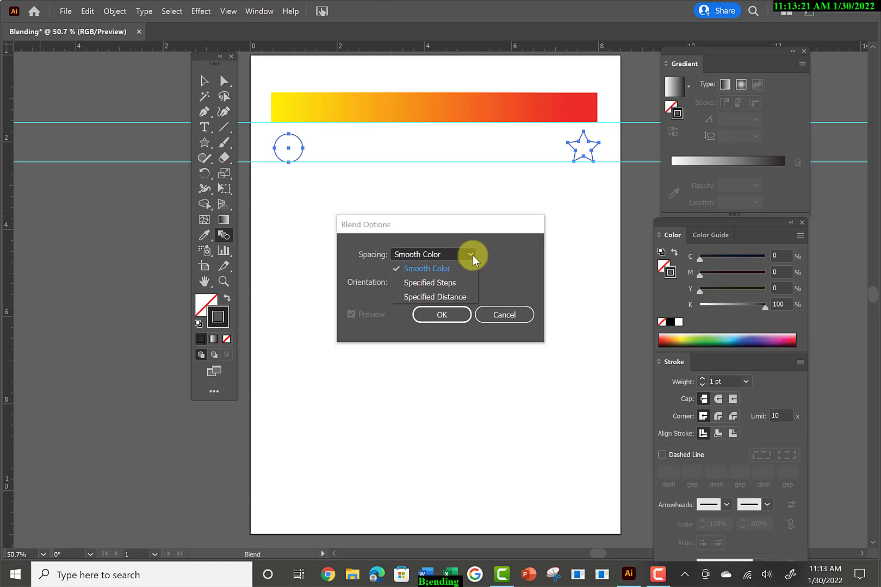
{"action": "left_click", "coordinate": [439, 284]}
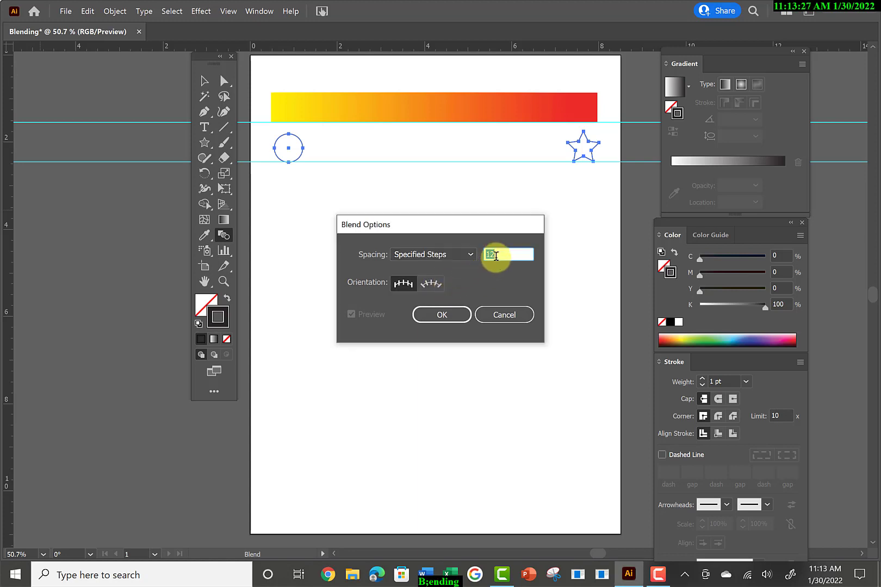
{"action": "type", "text": "1"}
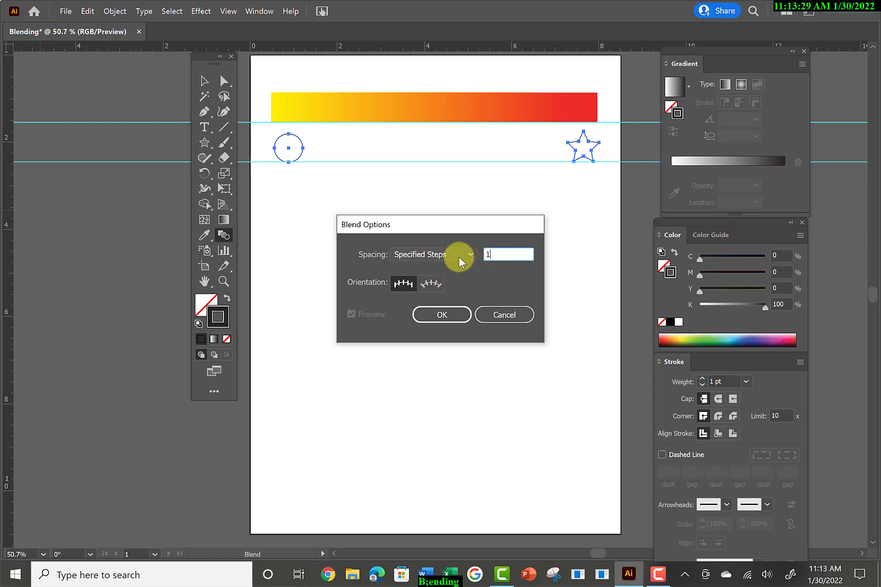
{"action": "type", "text": "2"}
{"action": "left_click", "coordinate": [442, 315]}
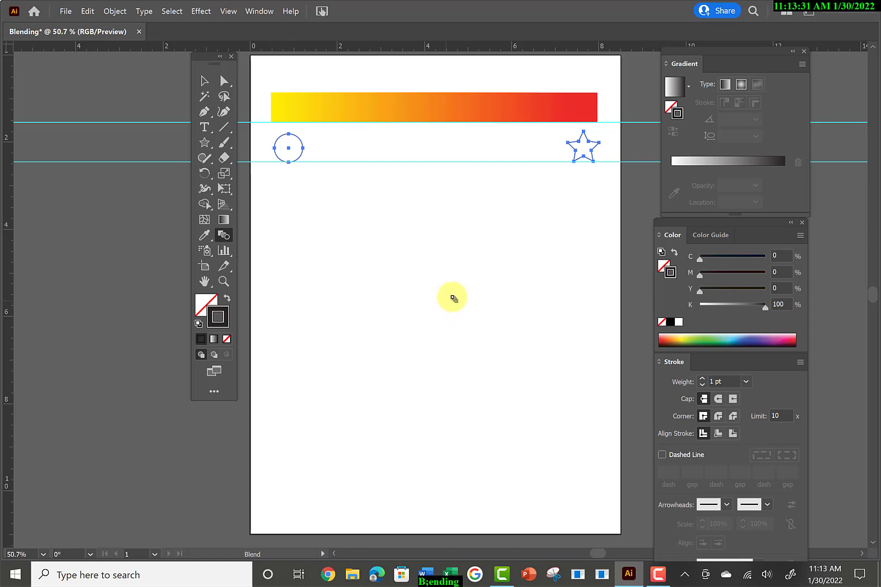
Blend the circle into the star with the Blend tool and deselect the result.
{"action": "left_click", "coordinate": [302, 149]}
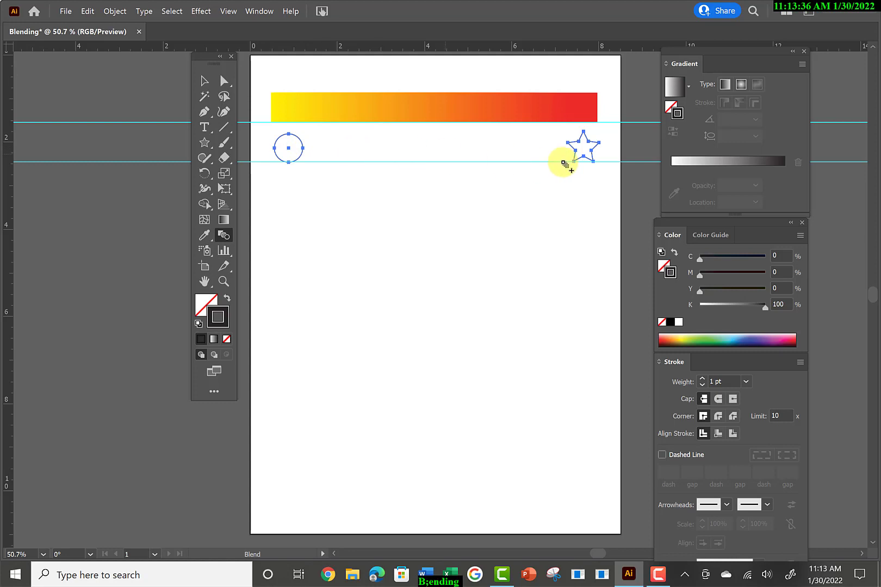
{"action": "left_click", "coordinate": [595, 145]}
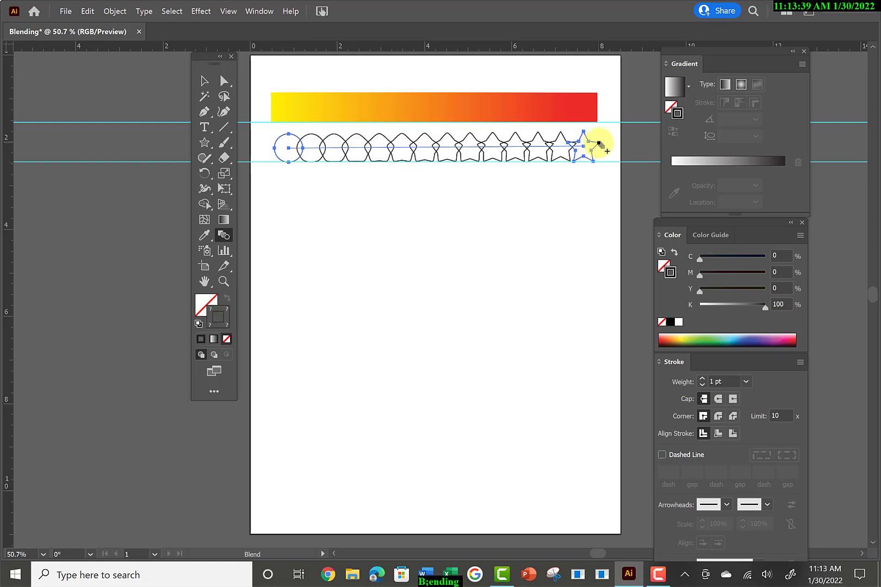
{"action": "left_click", "coordinate": [204, 81]}
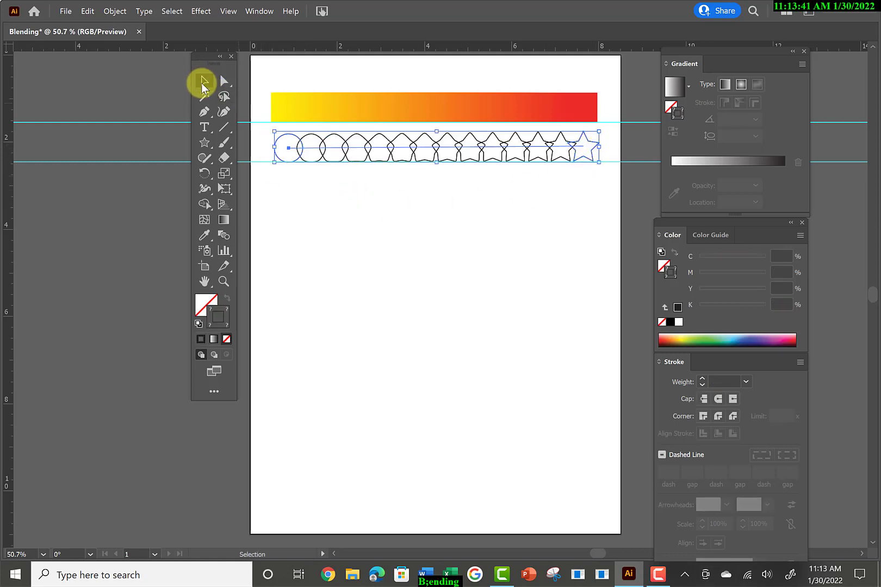
{"action": "left_click", "coordinate": [311, 203]}
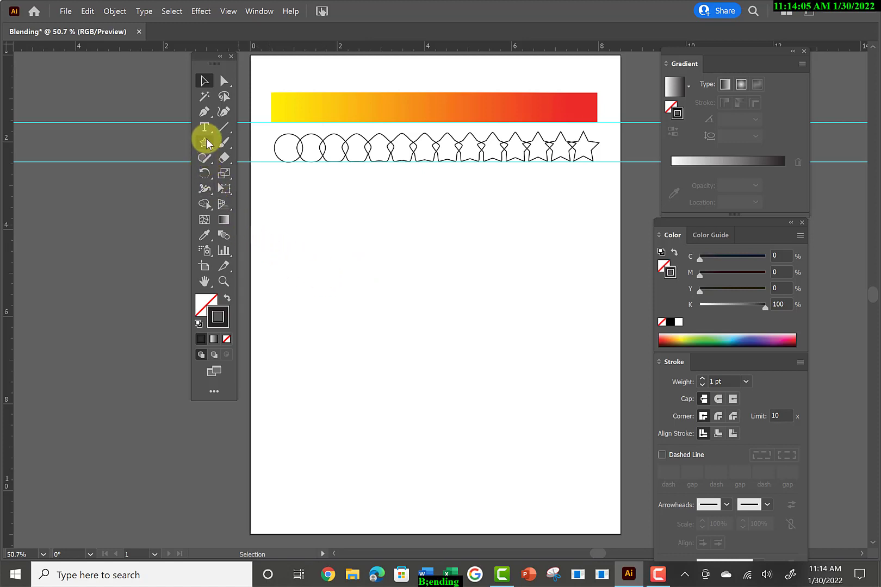
Draw a tall rectangle below the shape blend with a green fill, about C 66, M 0, Y 99, K 0, and a black stroke.
{"action": "left_click_drag", "start_coordinate": [205, 144], "coordinate": [263, 144]}
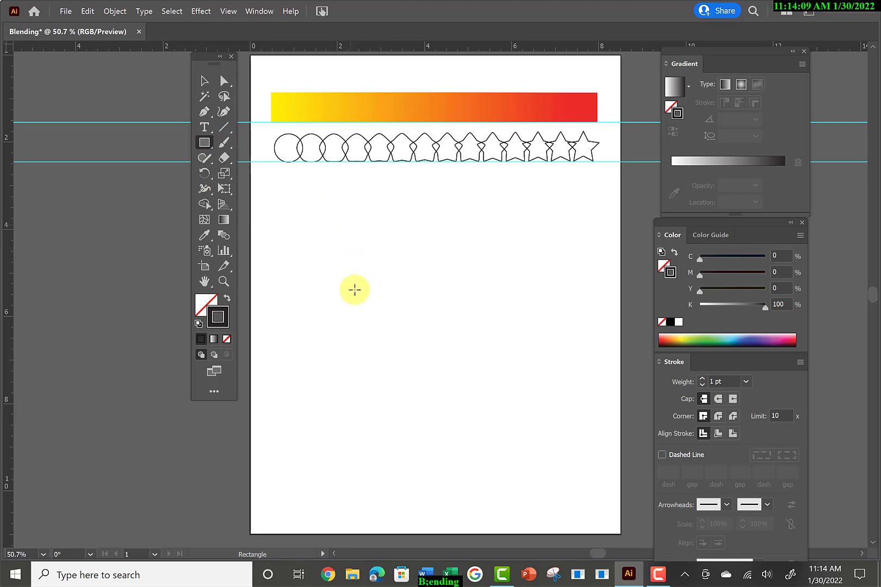
{"action": "left_click_drag", "start_coordinate": [350, 224], "coordinate": [408, 336]}
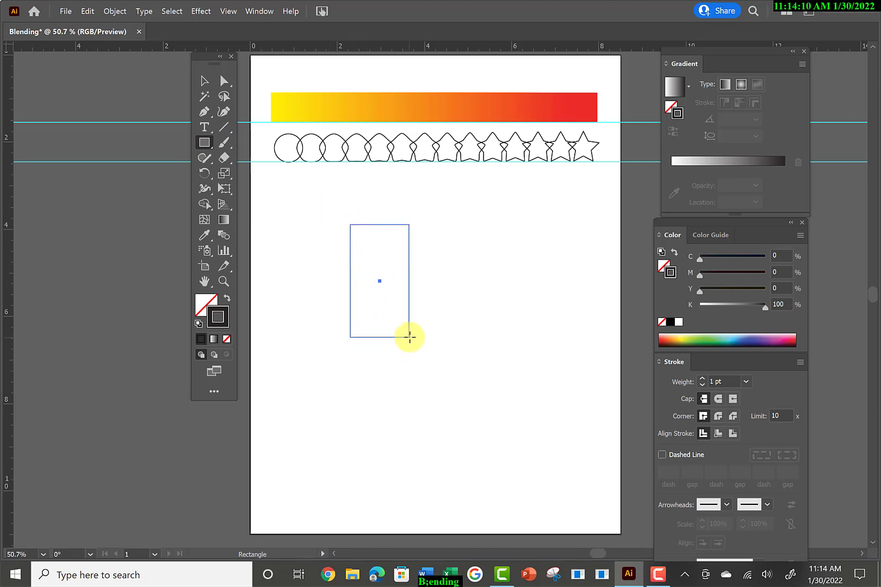
{"action": "left_click", "coordinate": [704, 335]}
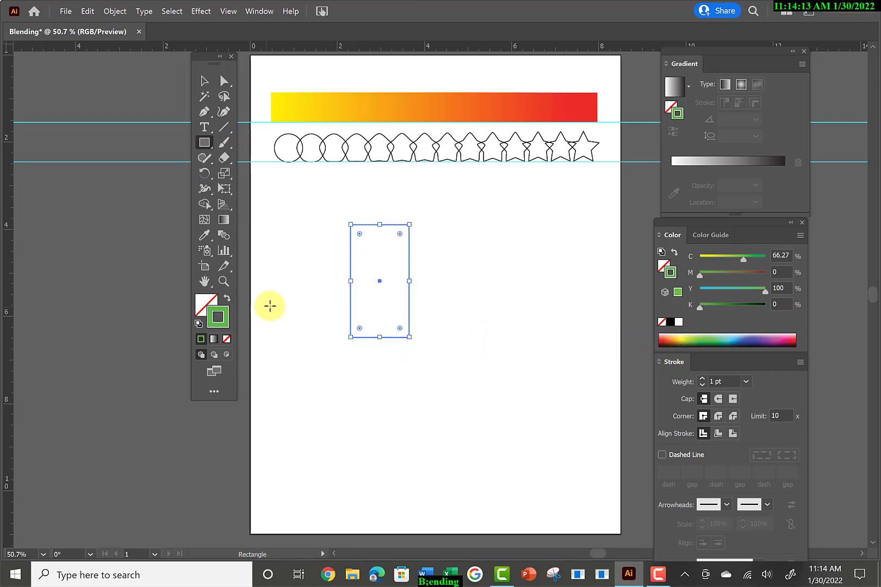
{"action": "left_click", "coordinate": [226, 299]}
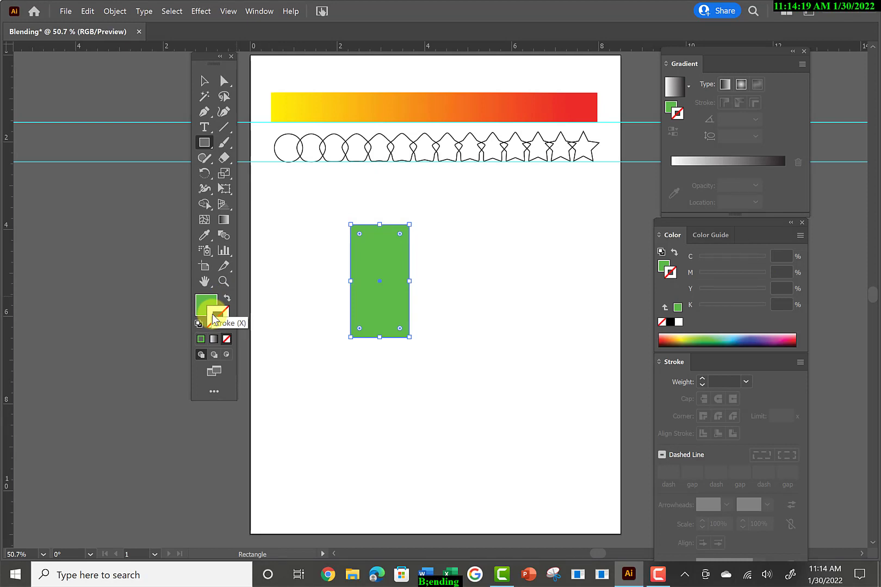
{"action": "left_click", "coordinate": [671, 322]}
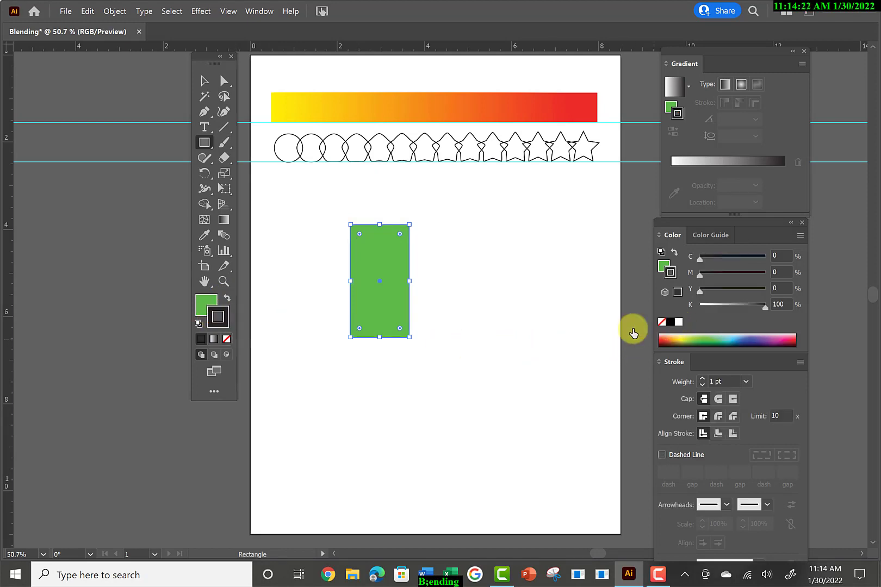
{"action": "left_click", "coordinate": [204, 302]}
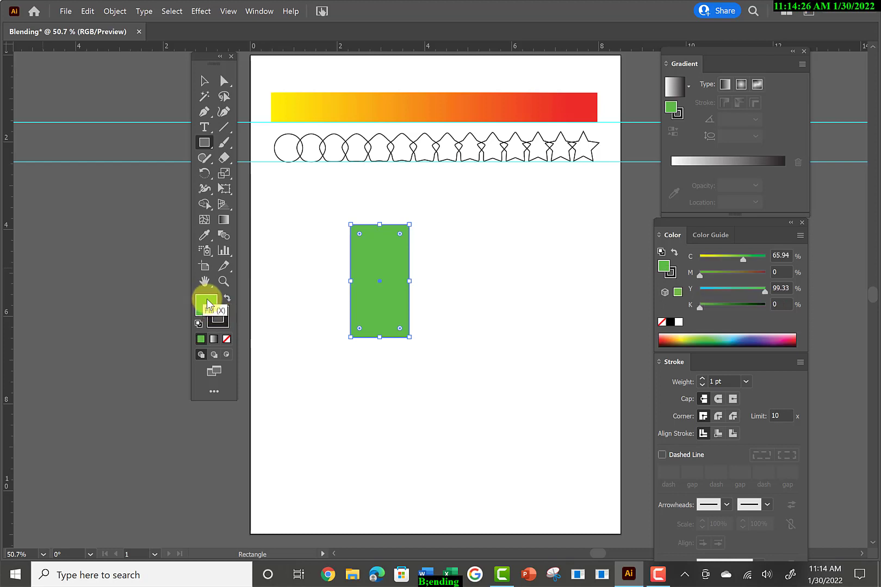
Move the green rectangle slightly up and left, and draw a wider rectangle overlapping its lower-right corner.
{"action": "left_click", "coordinate": [205, 143]}
{"action": "mouse_move", "coordinate": [382, 274]}
{"action": "left_mouse_down"}
{"action": "mouse_move", "coordinate": [504, 352]}
{"action": "mouse_move", "coordinate": [389, 295]}
{"action": "mouse_move", "coordinate": [369, 266]}
{"action": "left_mouse_up"}
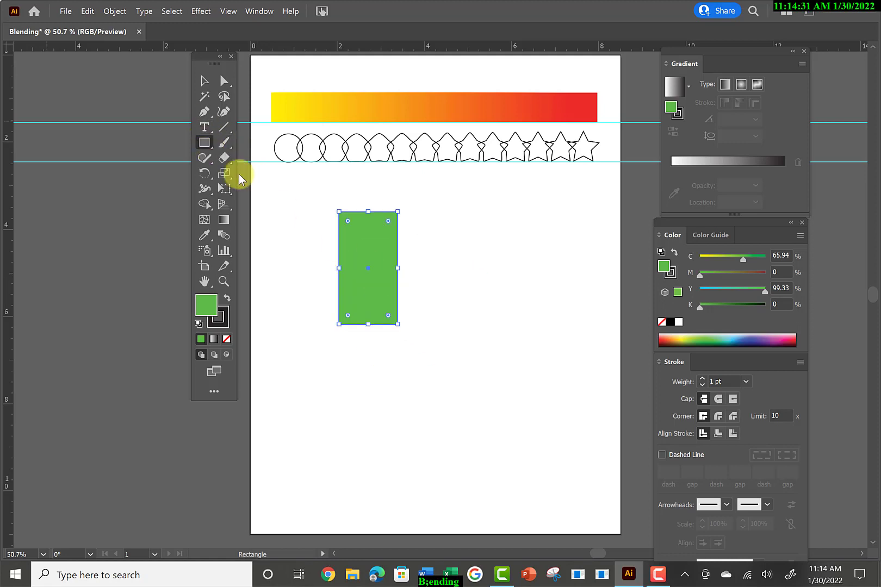
{"action": "left_click_drag", "start_coordinate": [510, 370], "coordinate": [379, 287]}
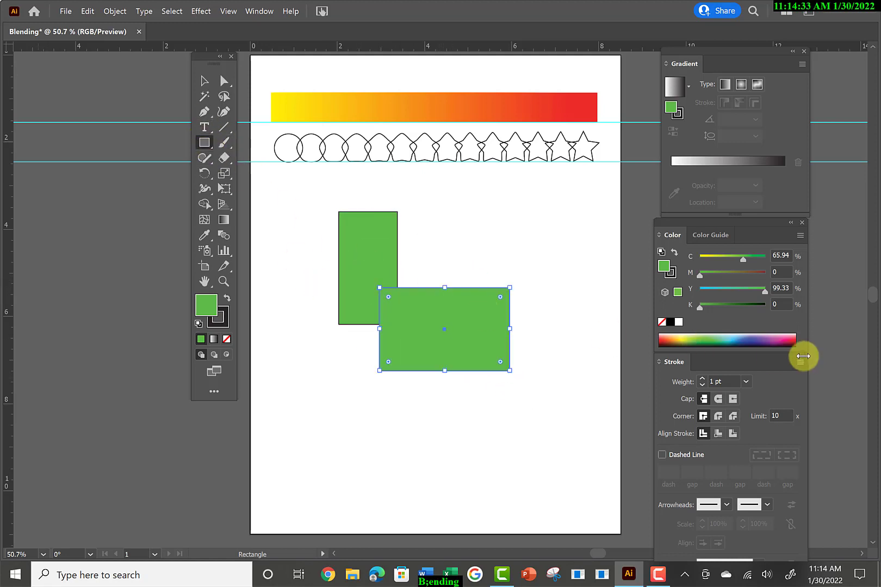
Fill the wide rectangle blue, about C 91, M 54, Y 15, K 1, and draw a tall purple rectangle overlapping its upper-right corner.
{"action": "left_click", "coordinate": [738, 338]}
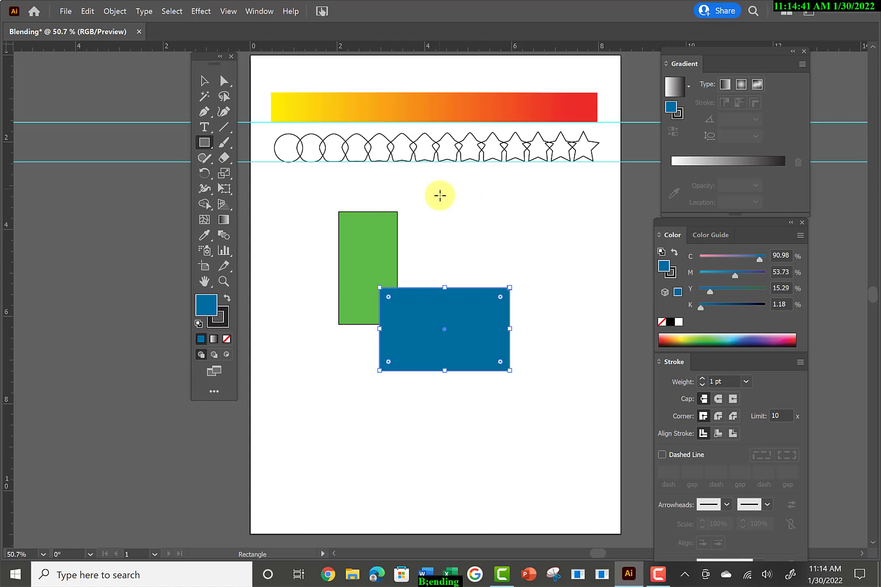
{"action": "left_click_drag", "start_coordinate": [438, 188], "coordinate": [541, 334]}
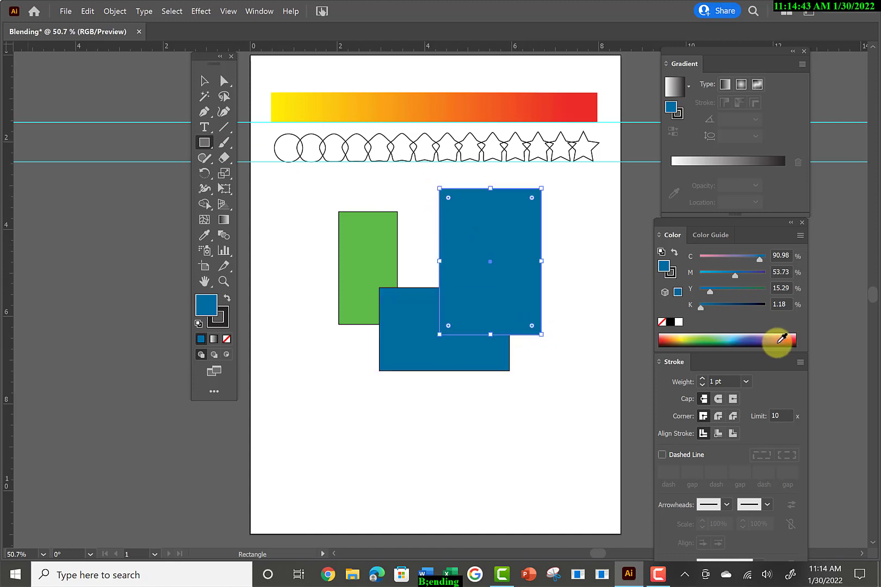
{"action": "left_click", "coordinate": [762, 338]}
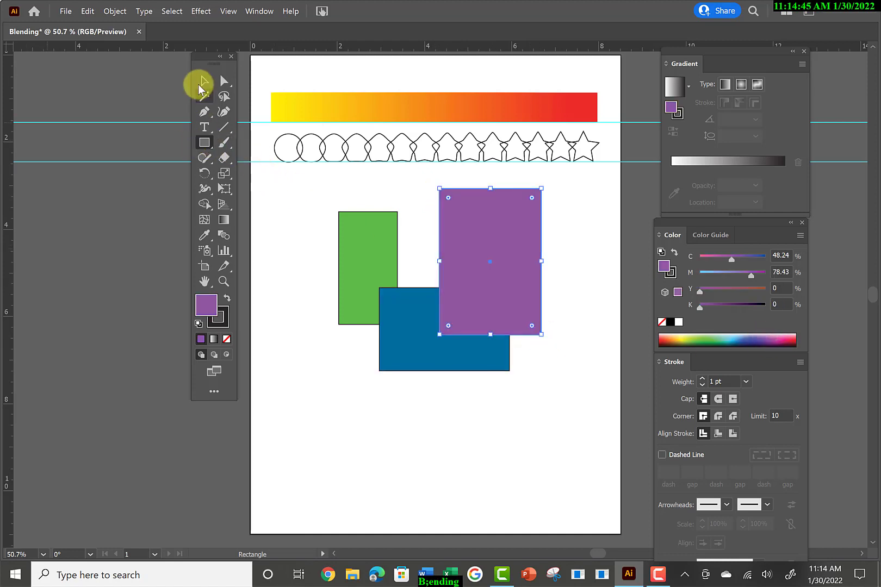
Select the green, blue and purple rectangles together and set the Blend tool's spacing to Specified Distance.
{"action": "left_click", "coordinate": [203, 85]}
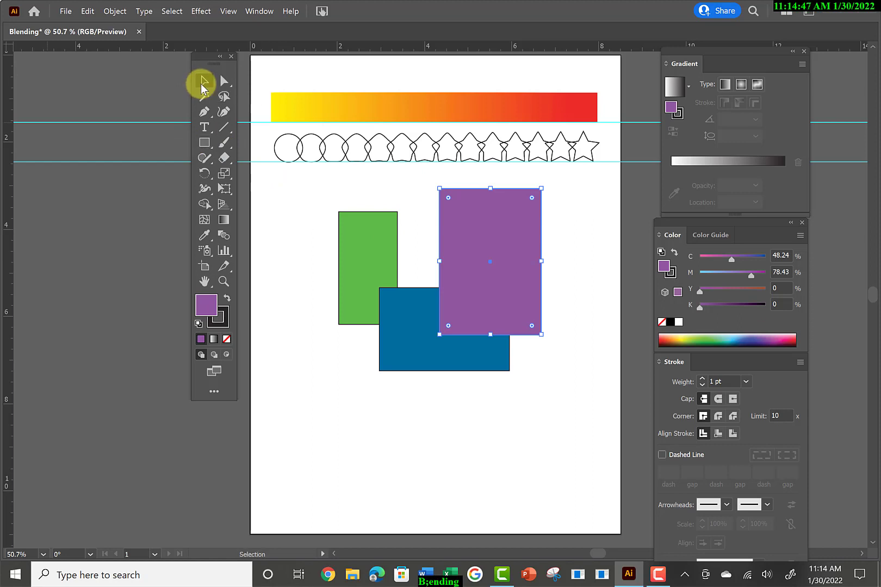
{"action": "left_click_drag", "start_coordinate": [316, 189], "coordinate": [571, 383]}
{"action": "double_click", "coordinate": [226, 236]}
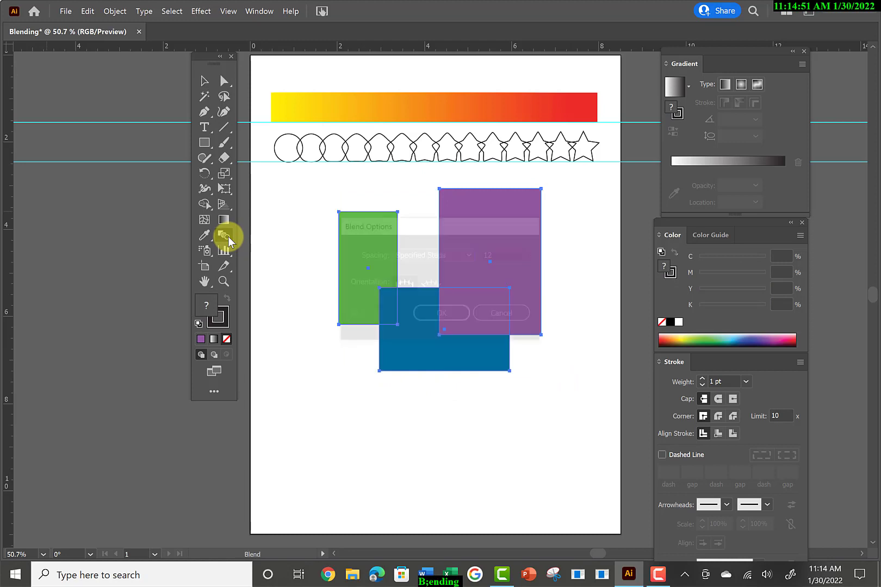
{"action": "left_click", "coordinate": [466, 253]}
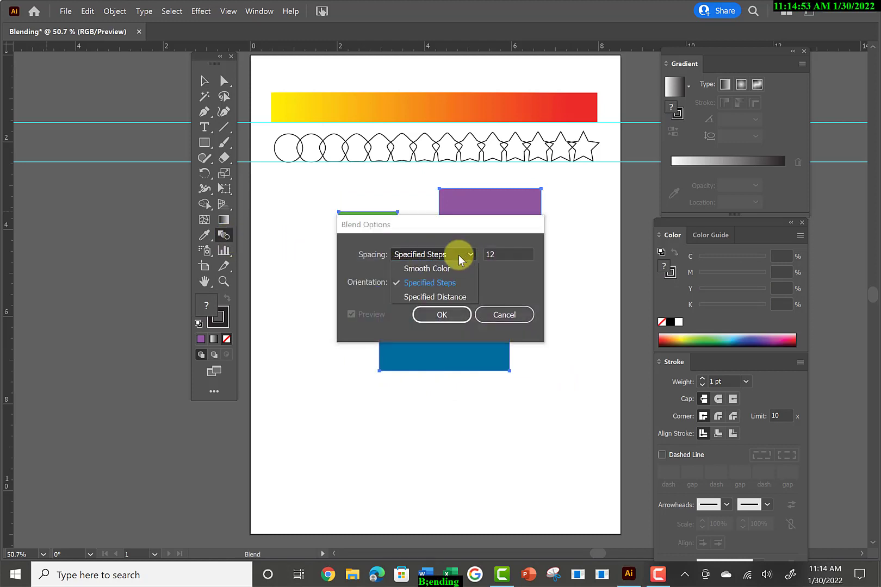
{"action": "left_click", "coordinate": [454, 297]}
{"action": "left_click", "coordinate": [443, 315]}
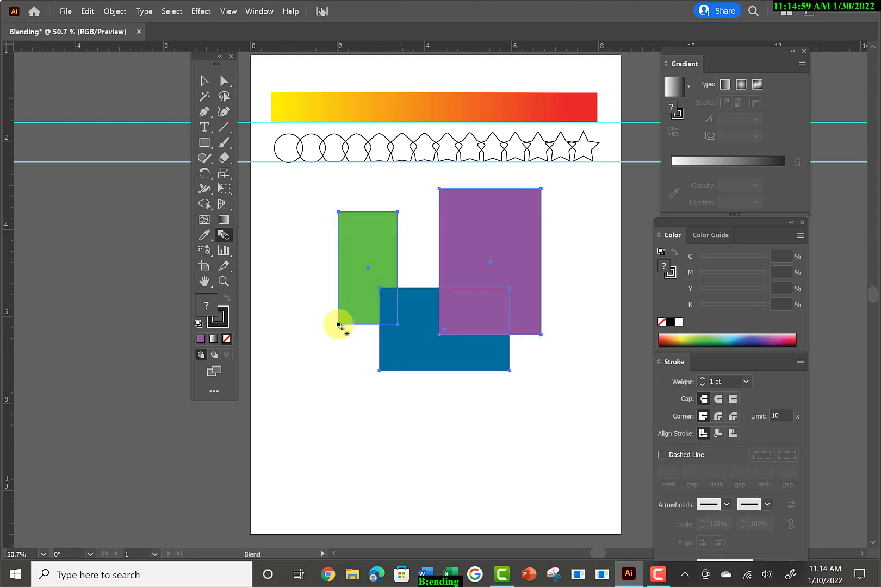
Blend the green rectangle into the blue, the purple and back to the green one with the Blend tool, and deselect the result.
{"action": "left_click", "coordinate": [339, 324]}
{"action": "left_click", "coordinate": [380, 372]}
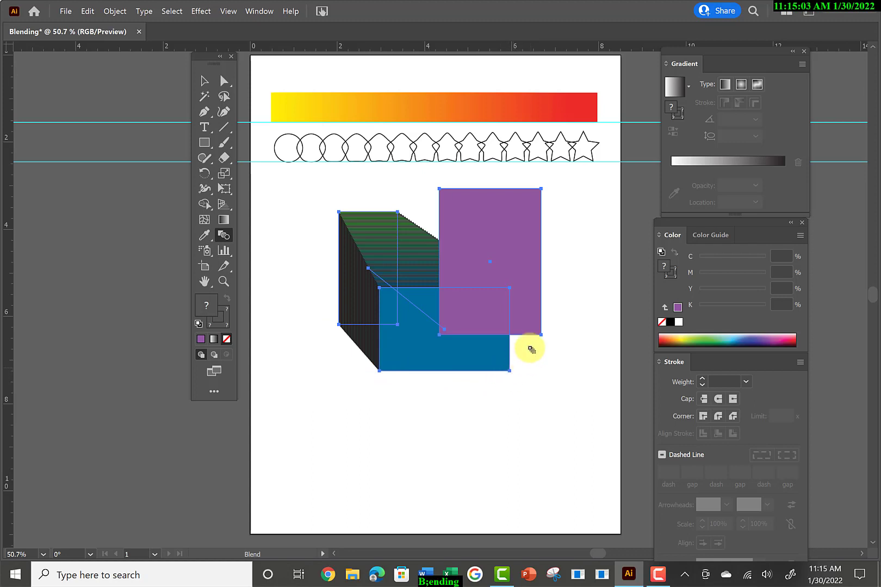
{"action": "left_click", "coordinate": [542, 334]}
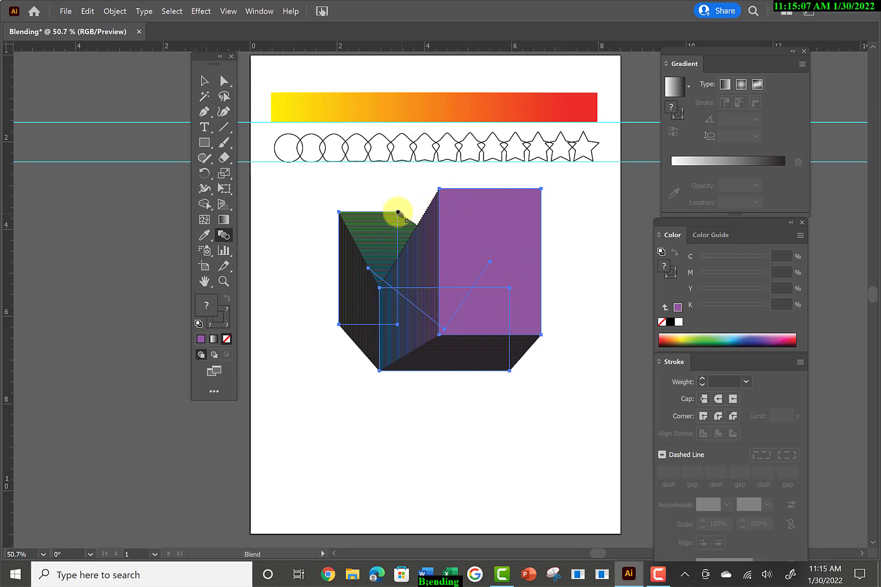
{"action": "left_click", "coordinate": [398, 212]}
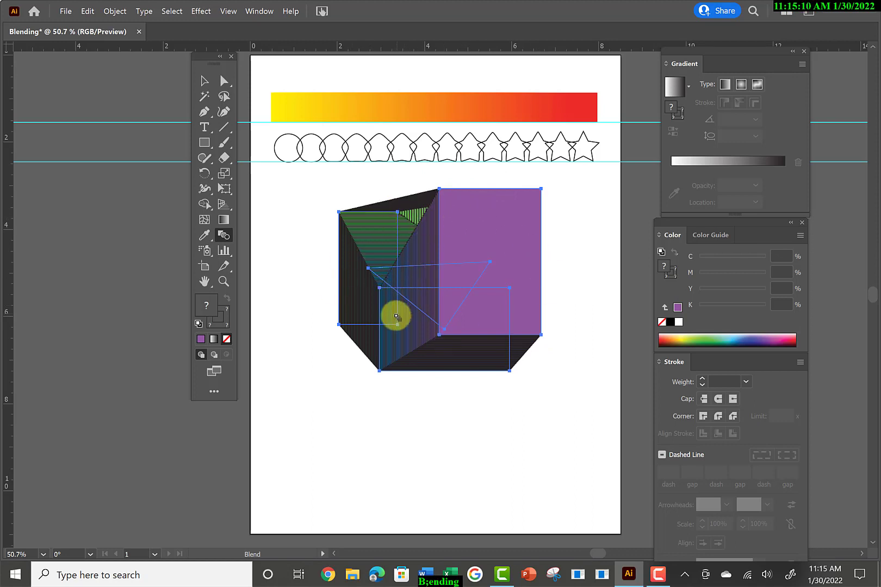
{"action": "left_click", "coordinate": [204, 80]}
{"action": "left_click", "coordinate": [370, 425]}
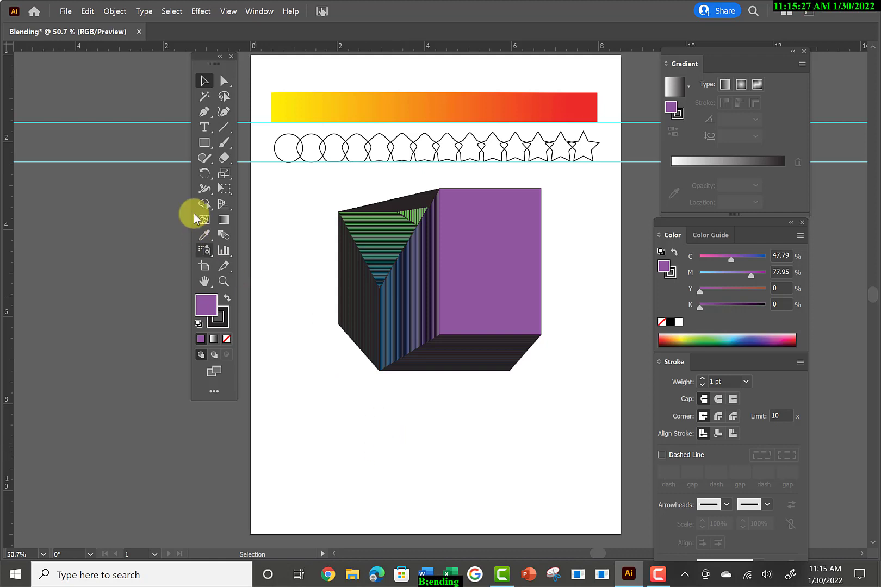
Delete the black-outlined rectangle blend.
{"action": "left_click_drag", "start_coordinate": [292, 213], "coordinate": [554, 379]}
{"action": "key", "text": "Delete"}
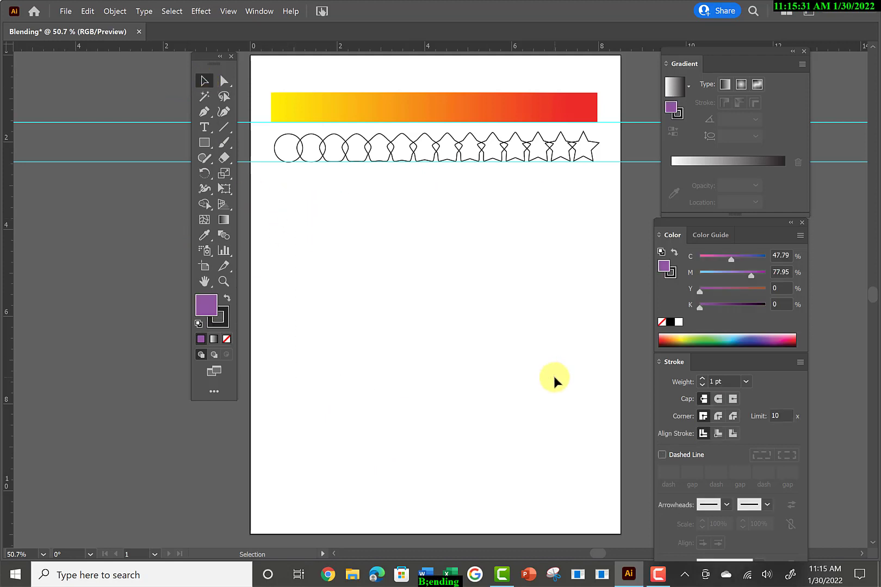
Draw a tall dark green rectangle, a wide yellow one overlapping its lower-right corner, and a magenta one overlapping the yellow one's upper-right corner.
{"action": "left_click", "coordinate": [205, 144]}
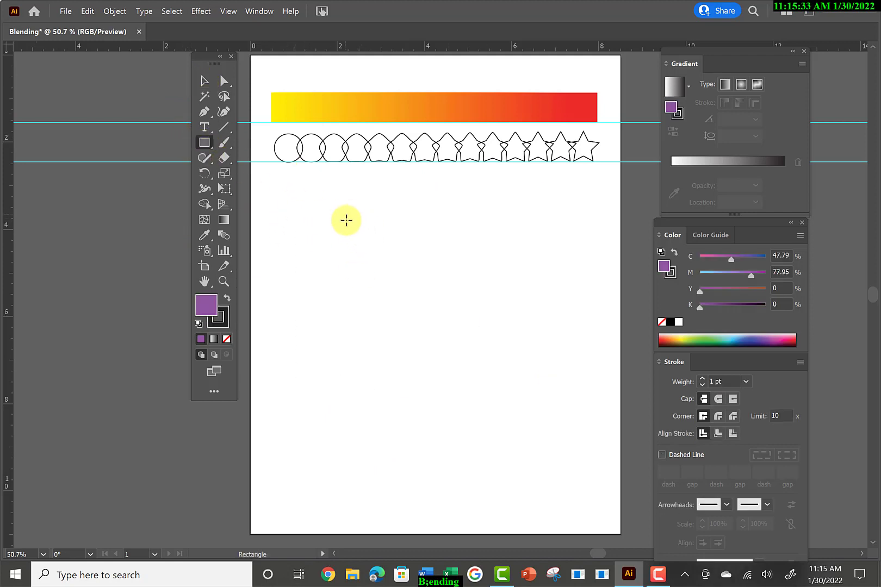
{"action": "left_click_drag", "start_coordinate": [344, 215], "coordinate": [404, 334]}
{"action": "left_click", "coordinate": [695, 340]}
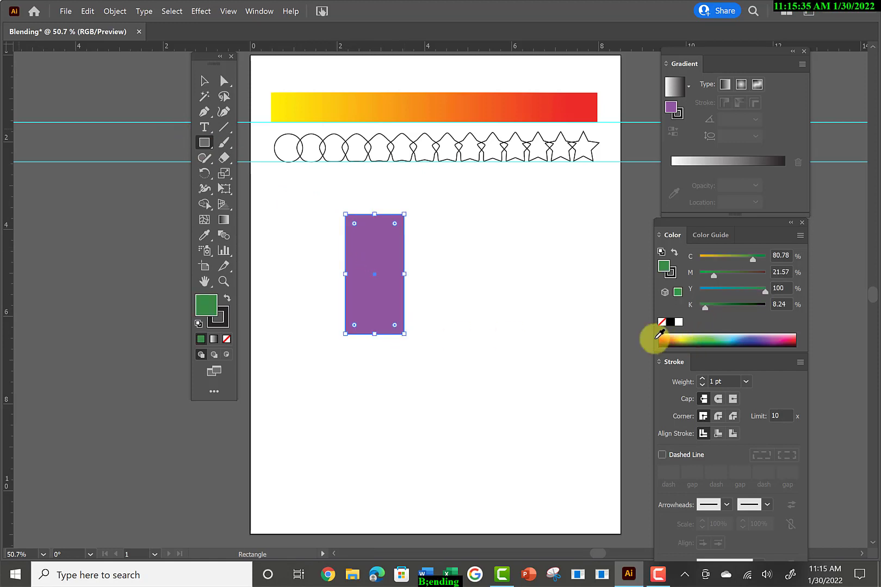
{"action": "mouse_move", "coordinate": [532, 351]}
{"action": "left_mouse_down"}
{"action": "mouse_move", "coordinate": [448, 321]}
{"action": "mouse_move", "coordinate": [384, 278]}
{"action": "left_mouse_up"}
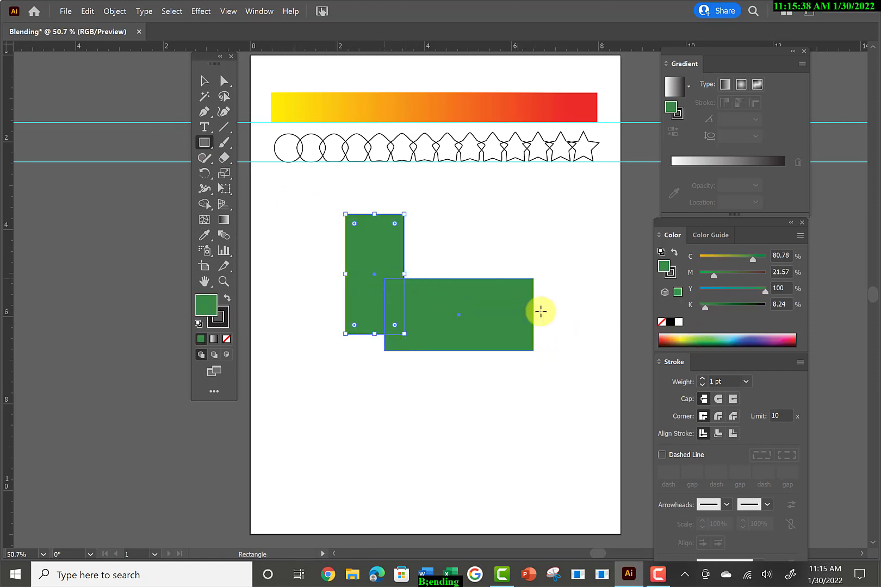
{"action": "left_click", "coordinate": [675, 339]}
{"action": "mouse_move", "coordinate": [454, 208]}
{"action": "left_mouse_down"}
{"action": "mouse_move", "coordinate": [515, 277]}
{"action": "mouse_move", "coordinate": [551, 300]}
{"action": "left_mouse_up"}
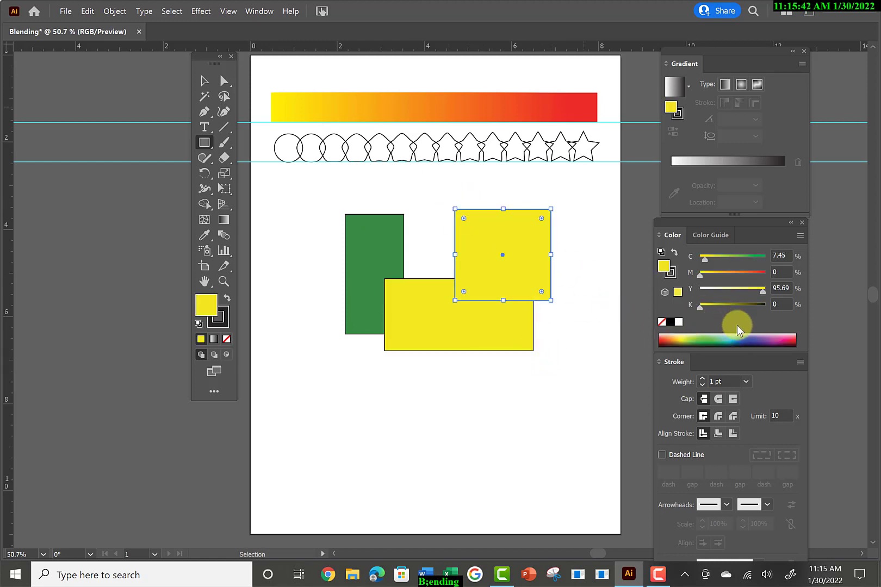
{"action": "left_click", "coordinate": [775, 340]}
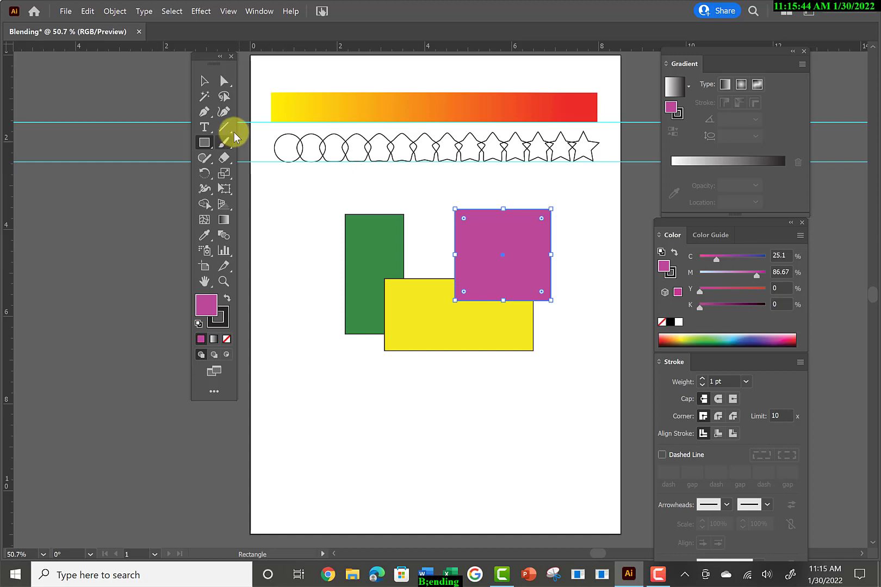
Select the green, yellow and magenta rectangles together and set their stroke to None.
{"action": "left_click", "coordinate": [206, 82]}
{"action": "left_click_drag", "start_coordinate": [314, 198], "coordinate": [561, 358]}
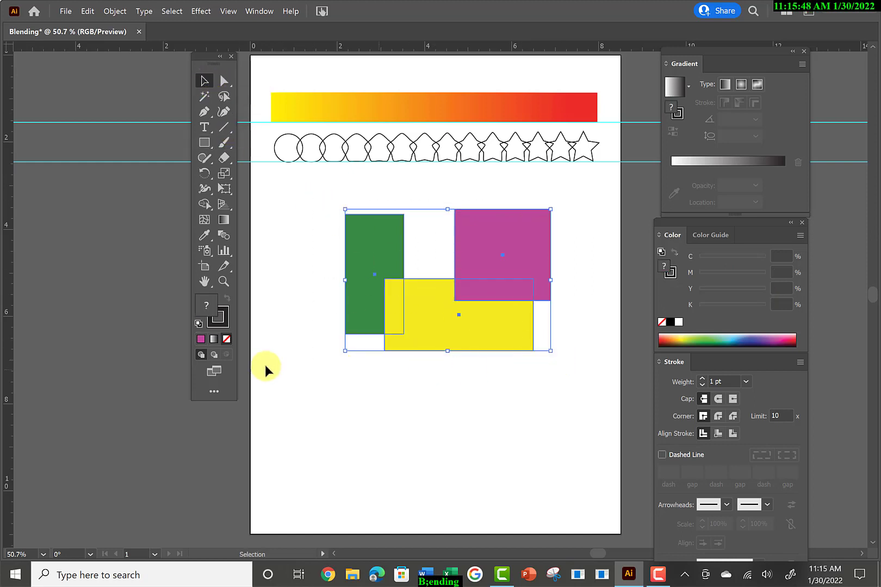
{"action": "left_click", "coordinate": [218, 324]}
{"action": "left_click", "coordinate": [226, 340]}
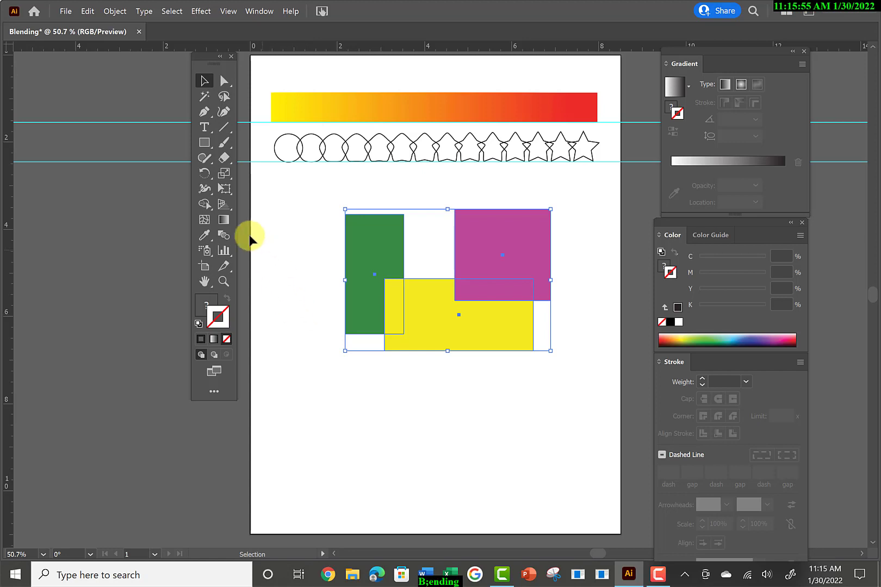
Blend the green, yellow and magenta rectangles in a loop back to green at a specified distance of 0.0556 in, and deselect them.
{"action": "double_click", "coordinate": [223, 239]}
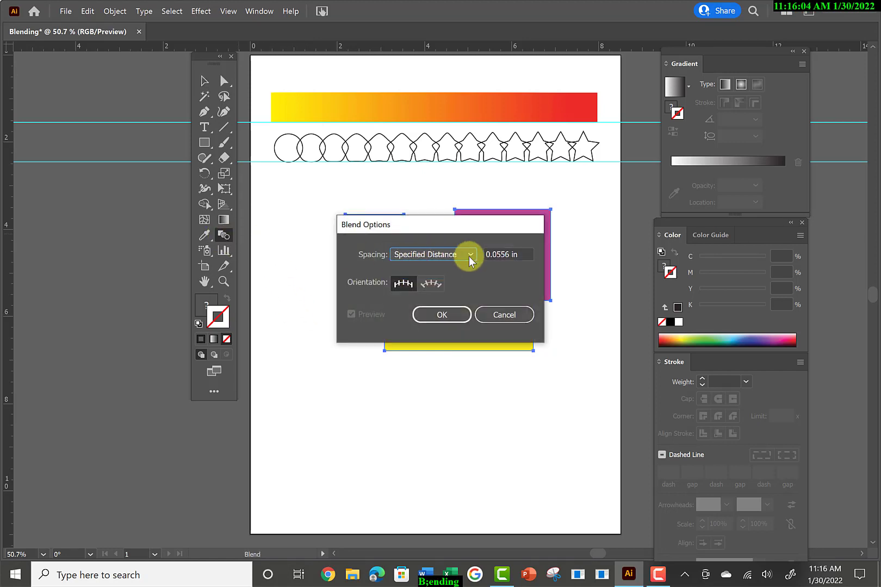
{"action": "left_click", "coordinate": [448, 314]}
{"action": "left_click", "coordinate": [345, 334]}
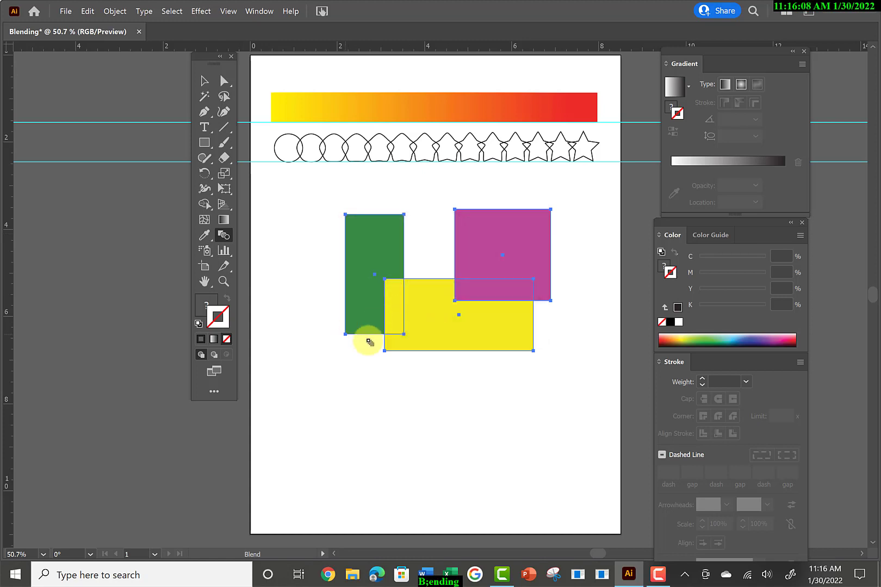
{"action": "left_click", "coordinate": [385, 351]}
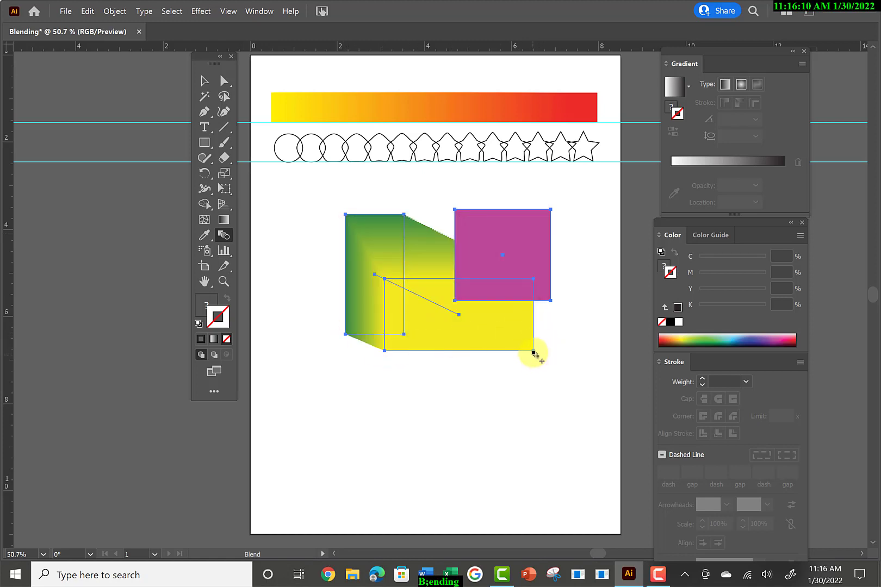
{"action": "left_click", "coordinate": [550, 301]}
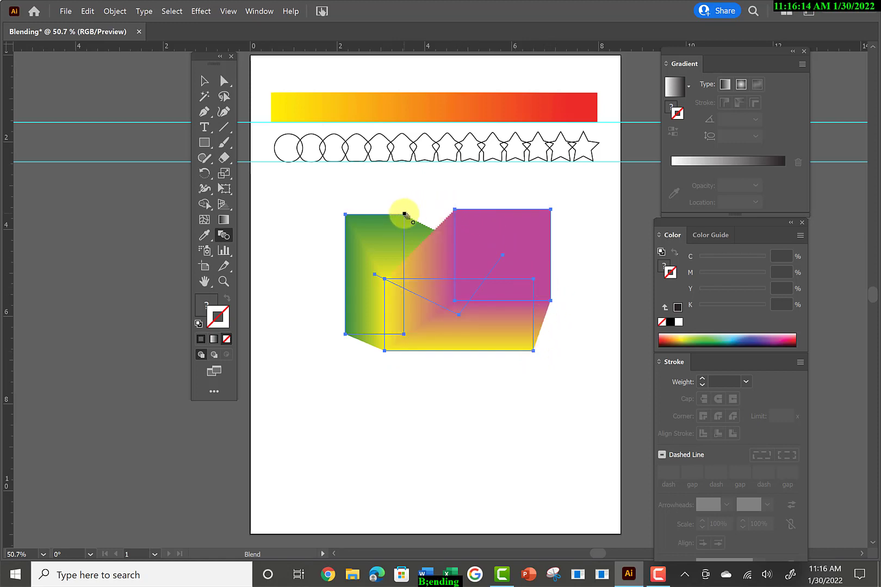
{"action": "left_click", "coordinate": [404, 215]}
{"action": "left_click", "coordinate": [205, 81]}
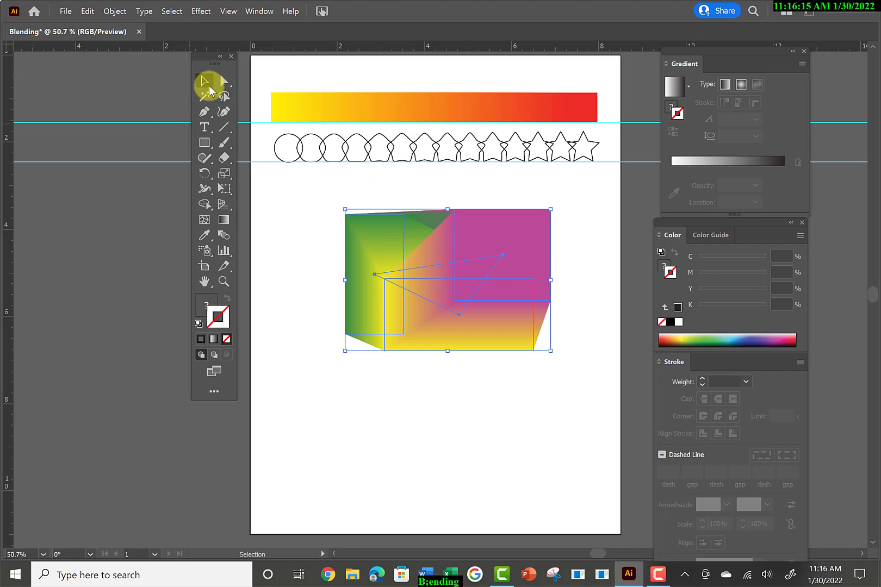
{"action": "left_click", "coordinate": [382, 417]}
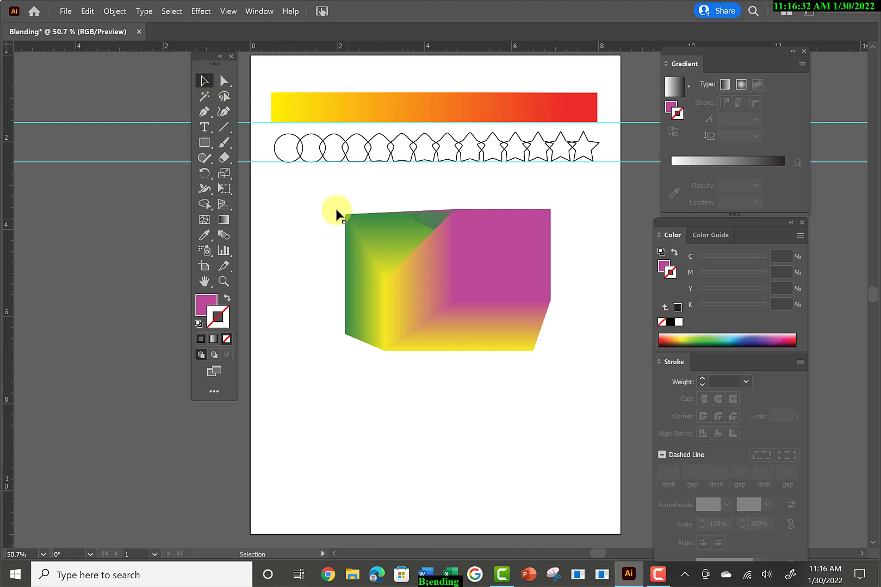
Delete the strokeless green, yellow and magenta blend.
{"action": "left_click_drag", "start_coordinate": [310, 188], "coordinate": [580, 372]}
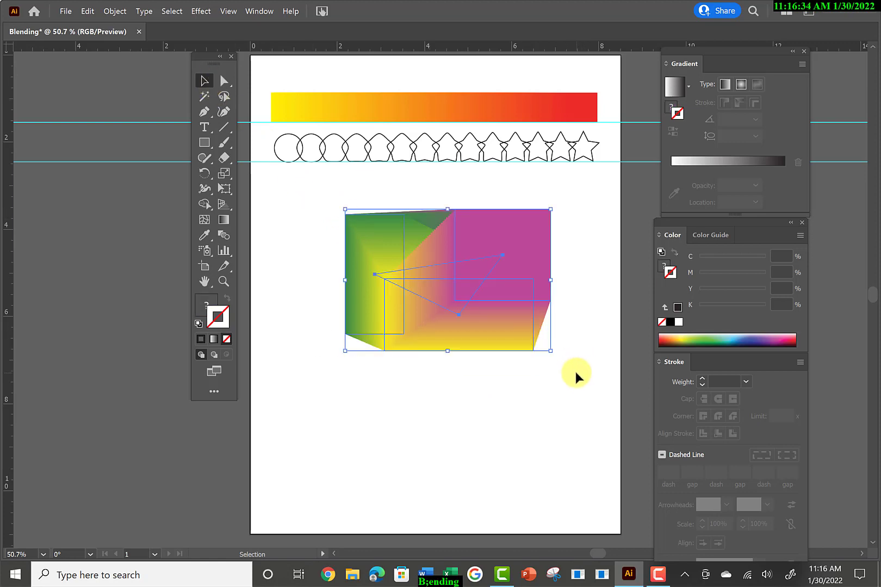
{"action": "key", "text": "Delete"}
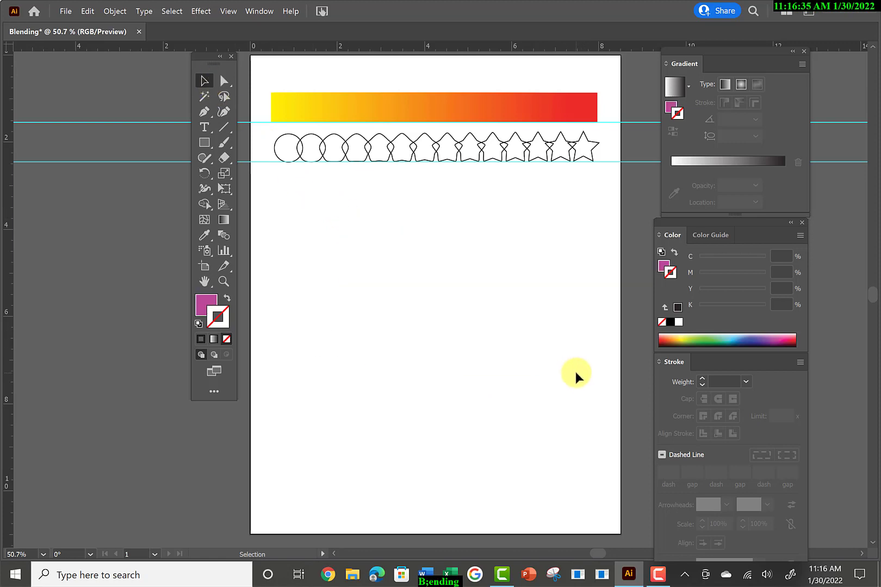
Open the Leaf Illustrator file from the Desktop.
{"action": "left_click", "coordinate": [65, 11]}
{"action": "left_click", "coordinate": [80, 51]}
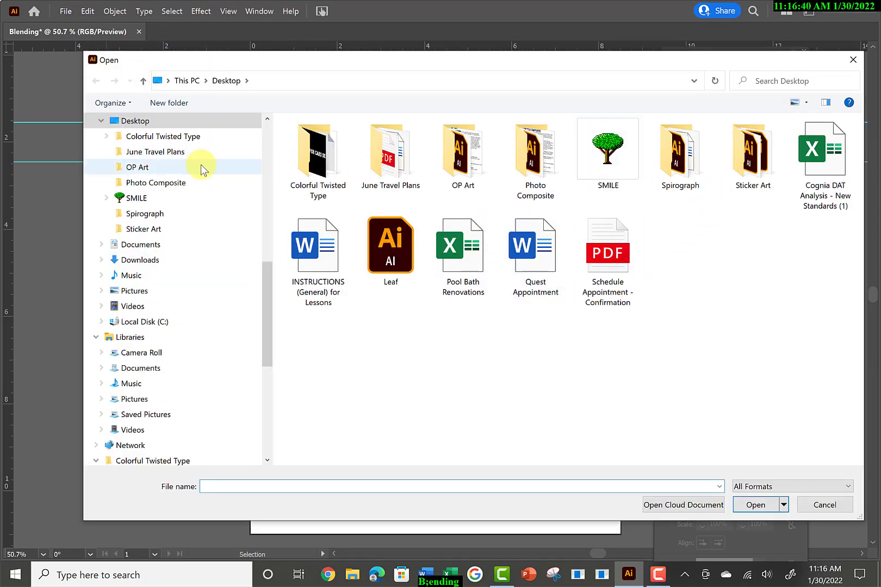
{"action": "left_click", "coordinate": [401, 263]}
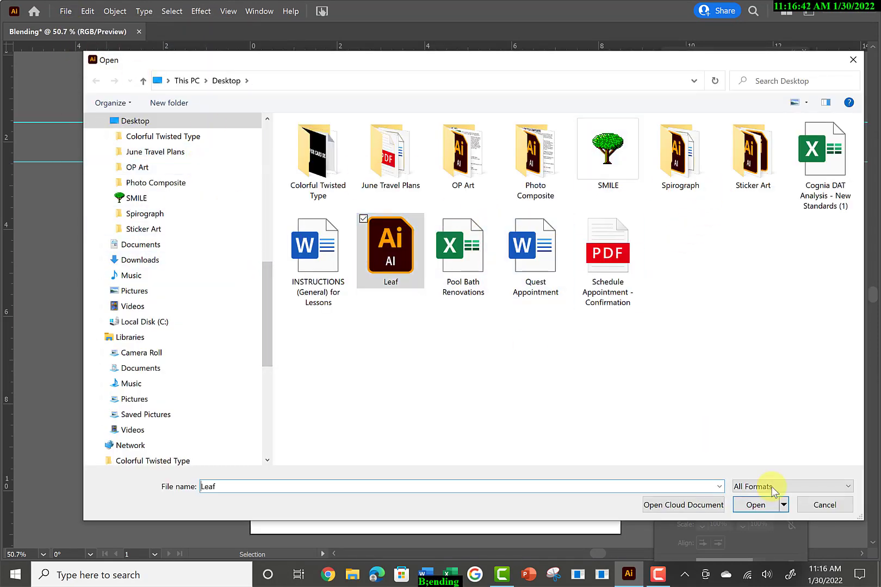
{"action": "left_click", "coordinate": [756, 505]}
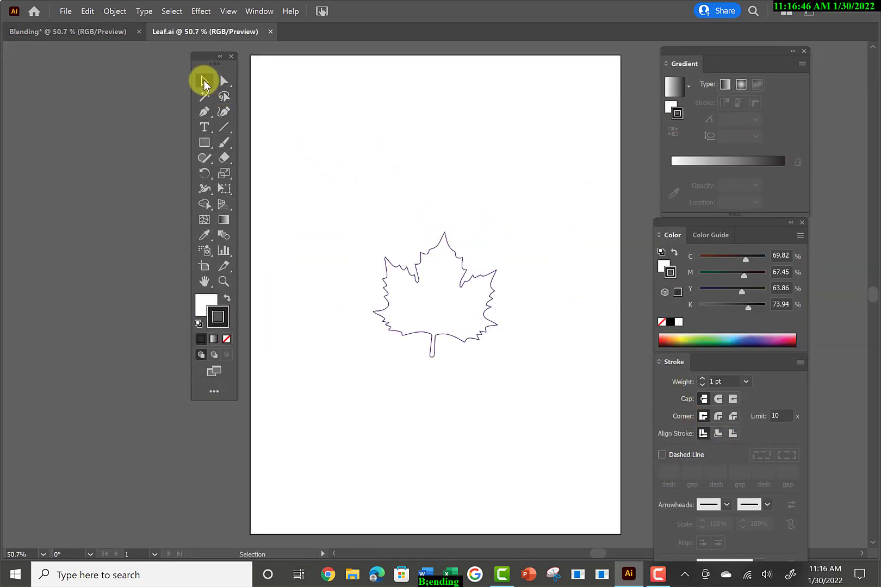
Select the maple leaf outline and move it up and slightly left on the artboard.
{"action": "left_click_drag", "start_coordinate": [359, 198], "coordinate": [537, 419]}
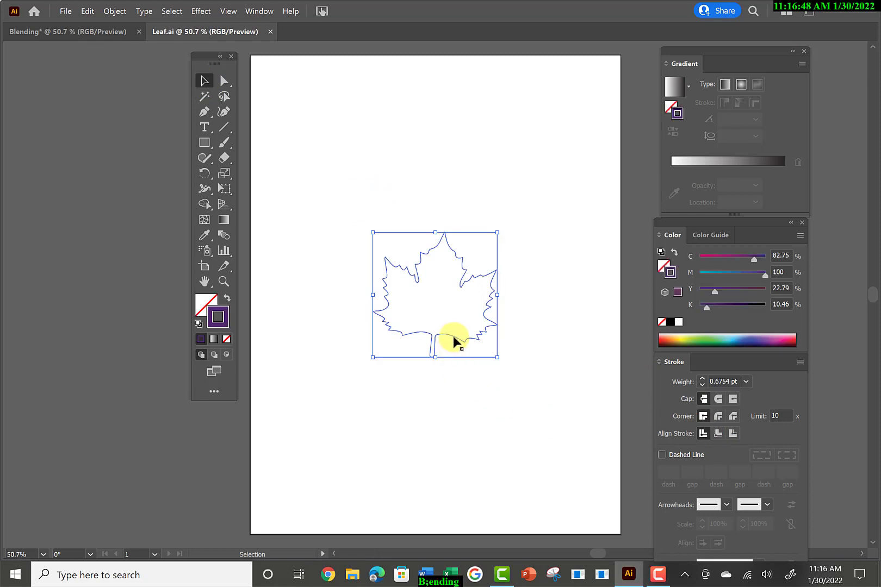
{"action": "left_click_drag", "start_coordinate": [452, 341], "coordinate": [432, 245]}
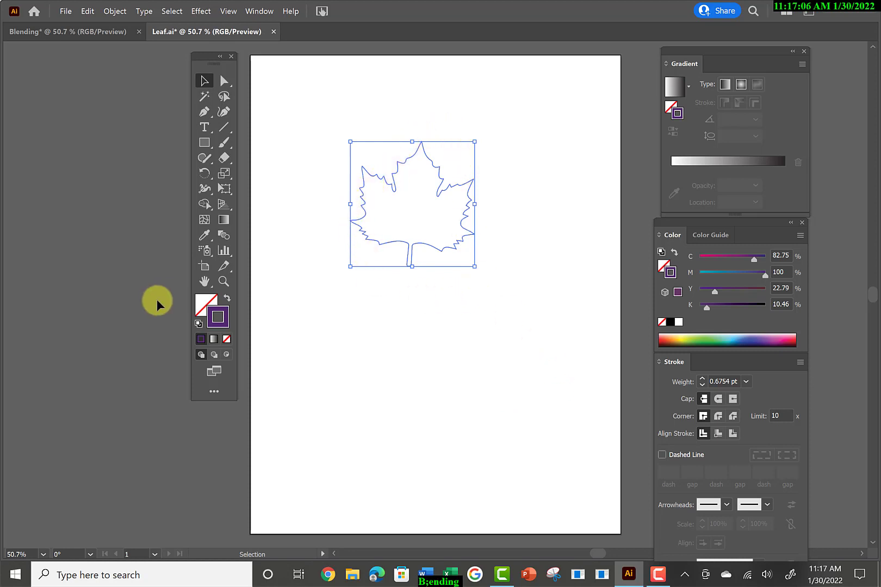
Make the leaf's fill the active color attribute and place the Gradient panel beside the leaf.
{"action": "left_click", "coordinate": [211, 303]}
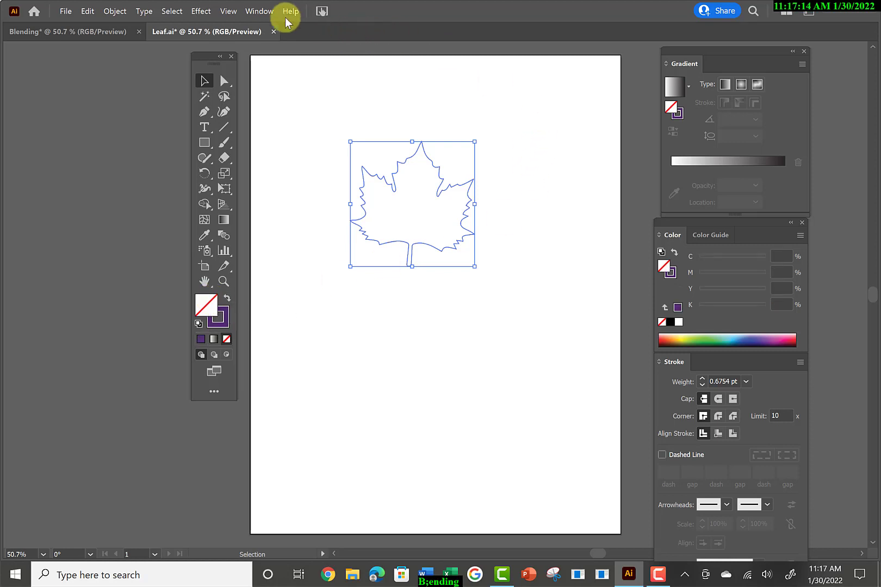
{"action": "left_click", "coordinate": [268, 15]}
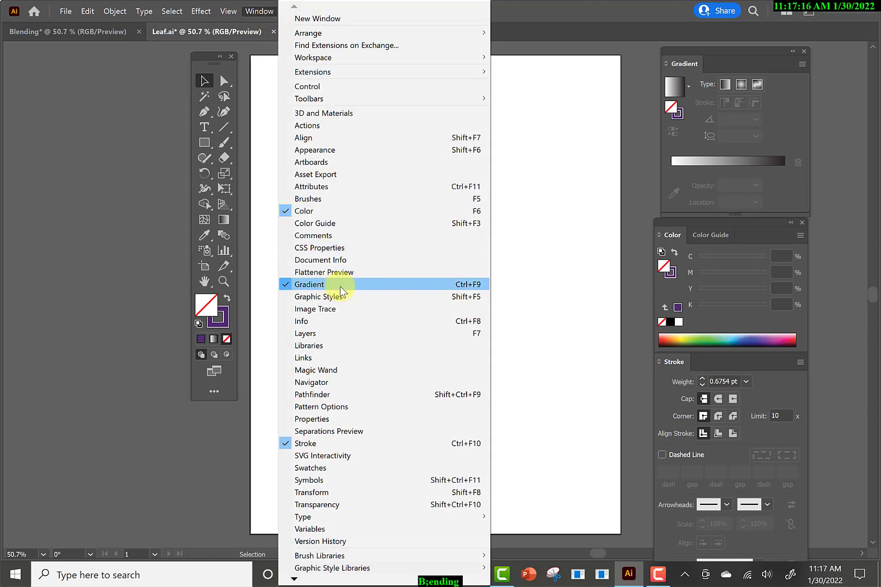
{"action": "left_click_drag", "start_coordinate": [720, 53], "coordinate": [571, 119]}
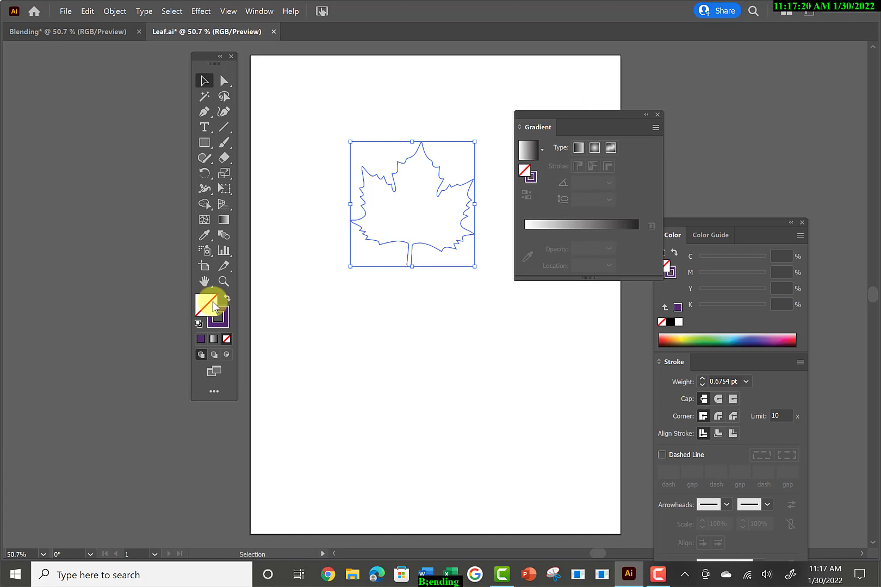
Fill the leaf with a linear gradient and set its black end stop to a CMYK yellow (C 10.59, Y 100).
{"action": "left_click", "coordinate": [526, 153]}
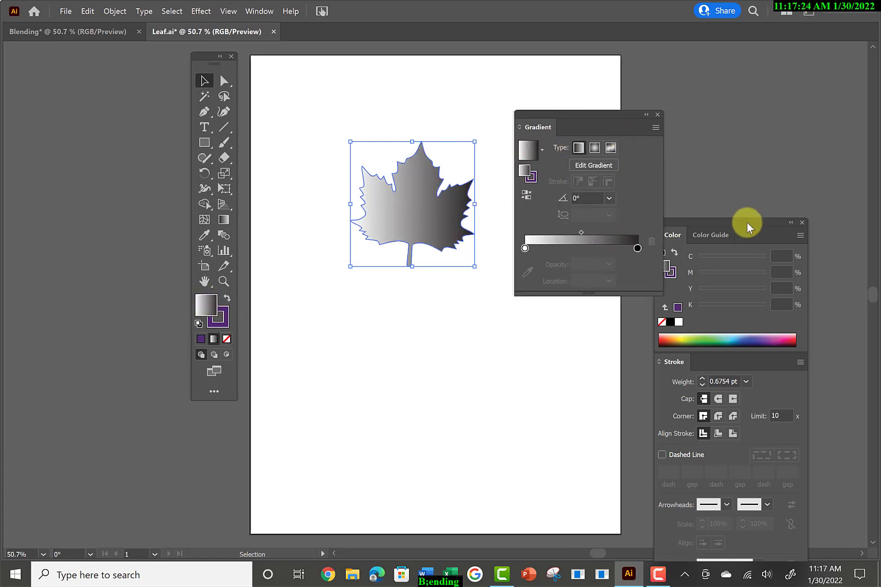
{"action": "mouse_move", "coordinate": [747, 222]}
{"action": "left_mouse_down"}
{"action": "mouse_move", "coordinate": [776, 137]}
{"action": "mouse_move", "coordinate": [773, 117]}
{"action": "mouse_move", "coordinate": [762, 117]}
{"action": "left_mouse_up"}
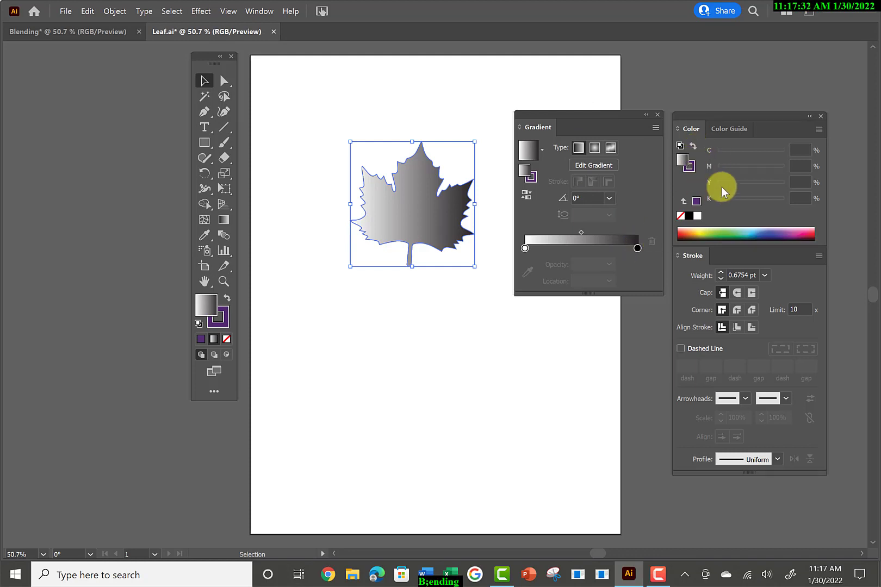
{"action": "left_click", "coordinate": [637, 249]}
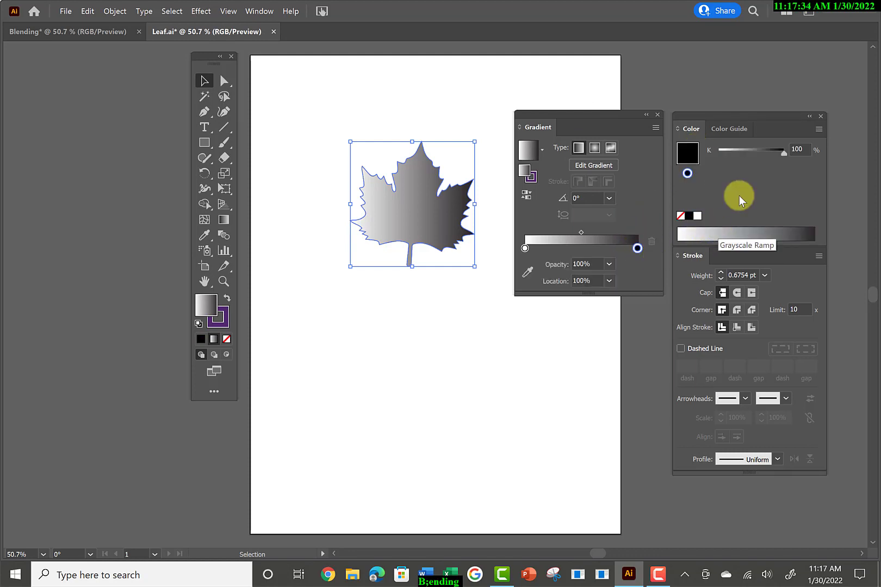
{"action": "left_click", "coordinate": [818, 131]}
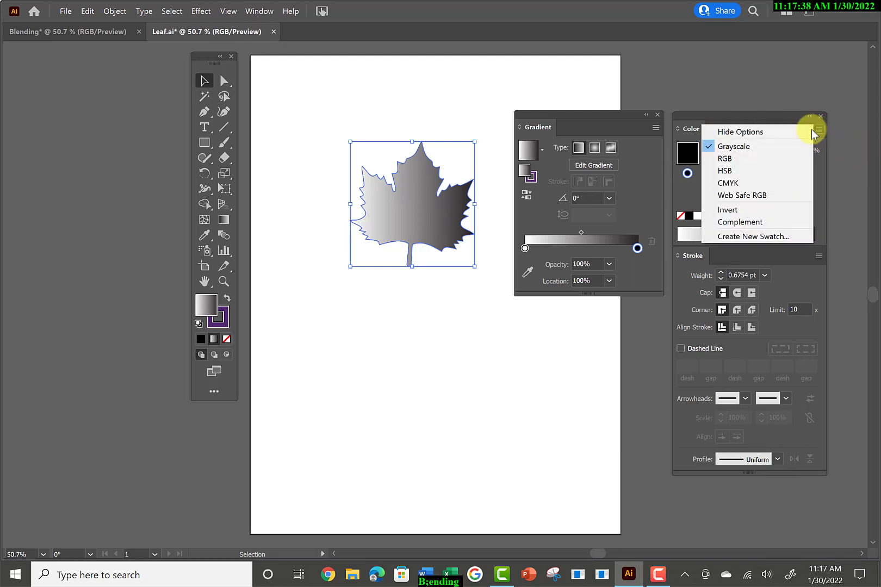
{"action": "left_click", "coordinate": [746, 183]}
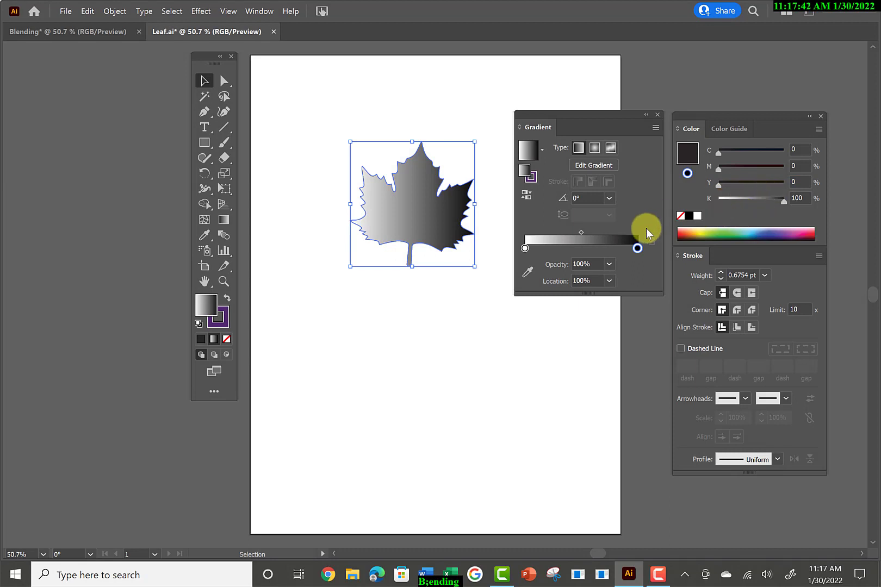
{"action": "left_click", "coordinate": [695, 233]}
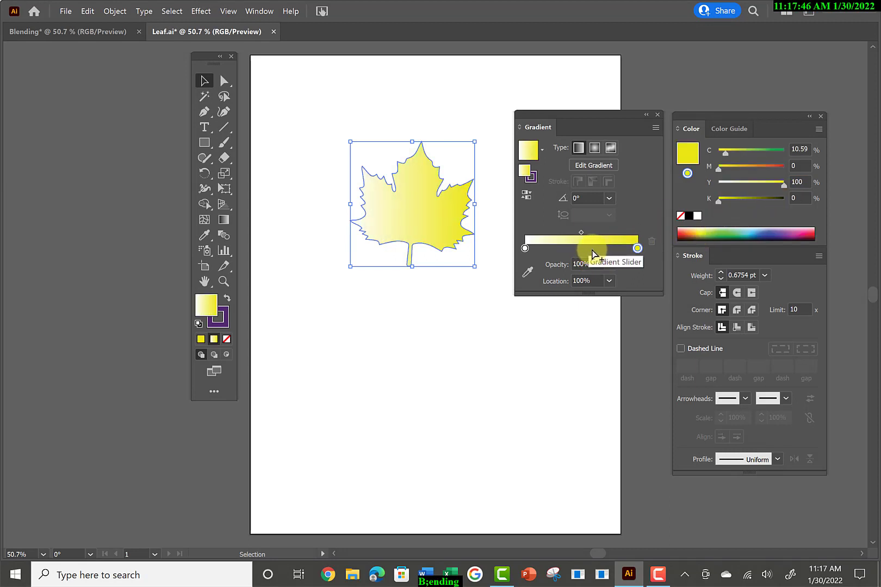
Add a gradient stop at about 60% location and color it red (M 87.06, Y 85.49).
{"action": "left_click", "coordinate": [592, 249]}
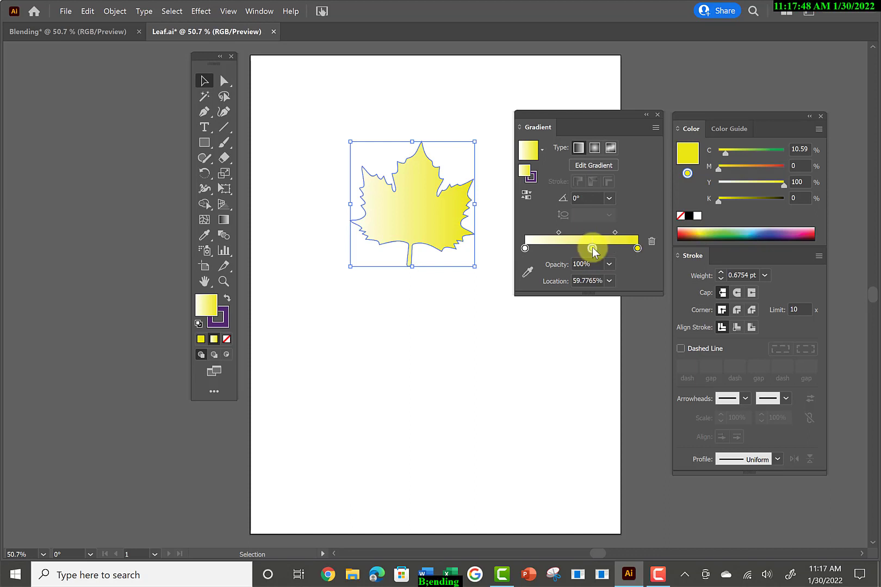
{"action": "left_click", "coordinate": [685, 229]}
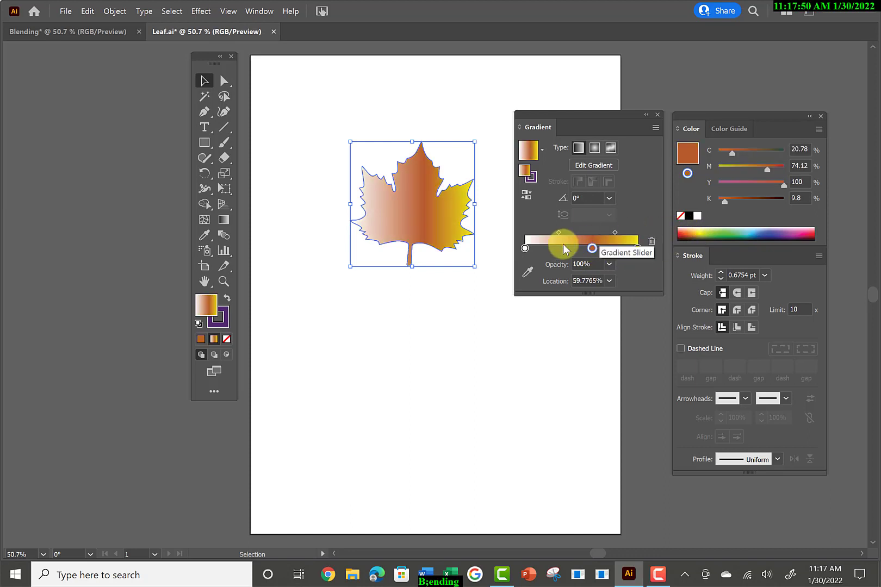
{"action": "left_click", "coordinate": [679, 232]}
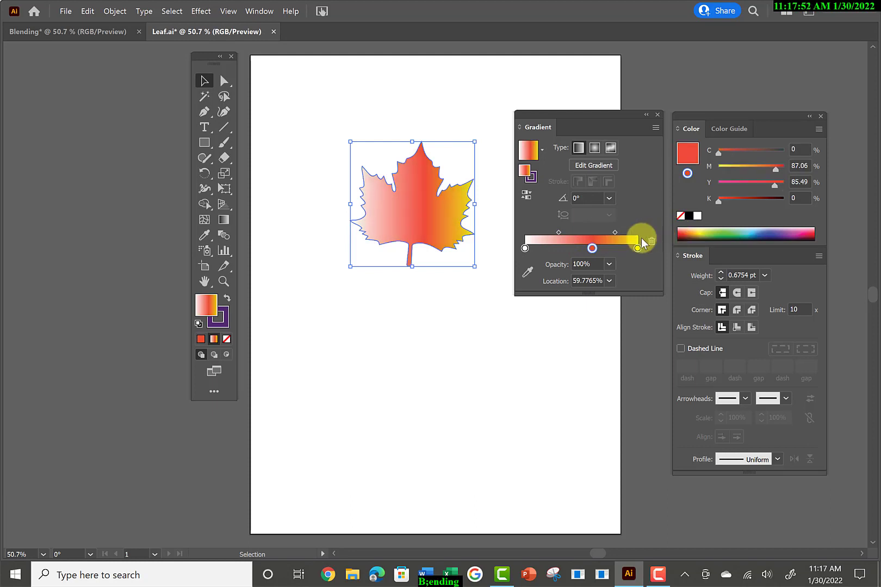
Add a green gradient stop between the white and red stops and set the midpoint between white and green to 13%.
{"action": "left_click", "coordinate": [546, 250]}
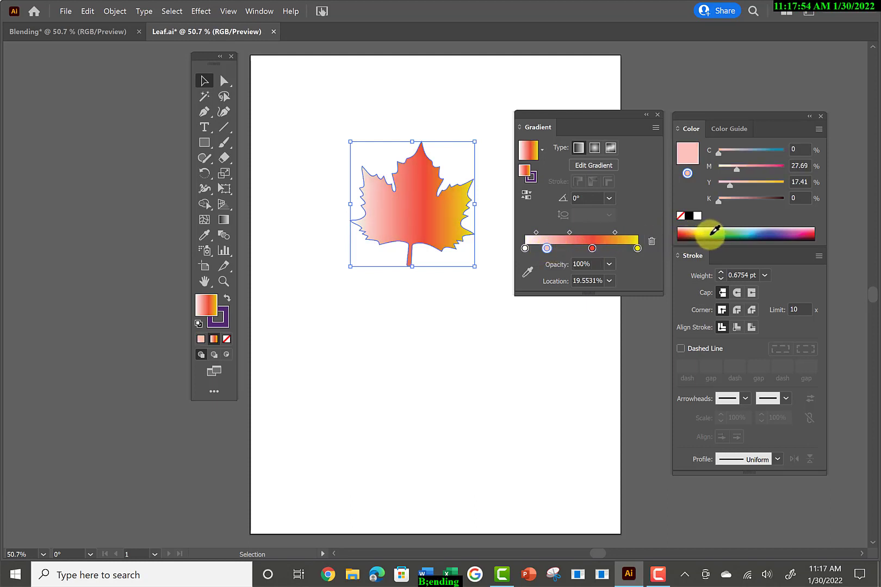
{"action": "left_click", "coordinate": [710, 233]}
{"action": "left_click_drag", "start_coordinate": [546, 248], "coordinate": [526, 232]}
{"action": "left_click", "coordinate": [544, 232]}
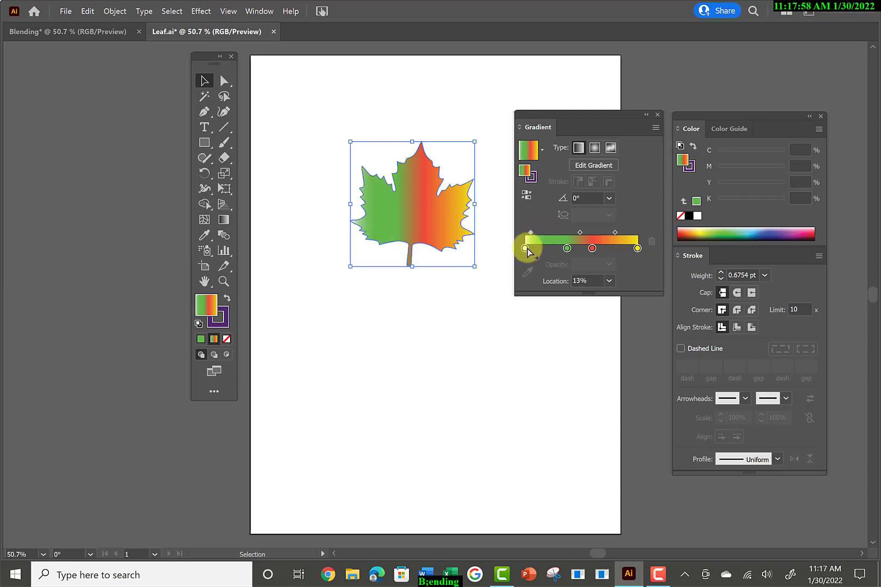
Set the gradient's white start stop to a CMYK blue (C 89.41, M 49.41, Y 17.65, K 1.18).
{"action": "left_click", "coordinate": [524, 248]}
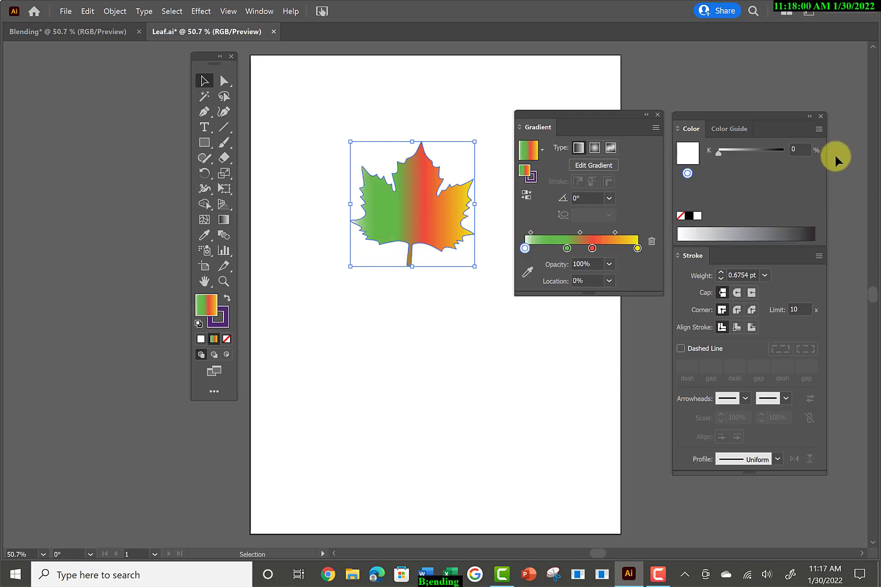
{"action": "left_click", "coordinate": [822, 131]}
{"action": "left_click", "coordinate": [741, 182]}
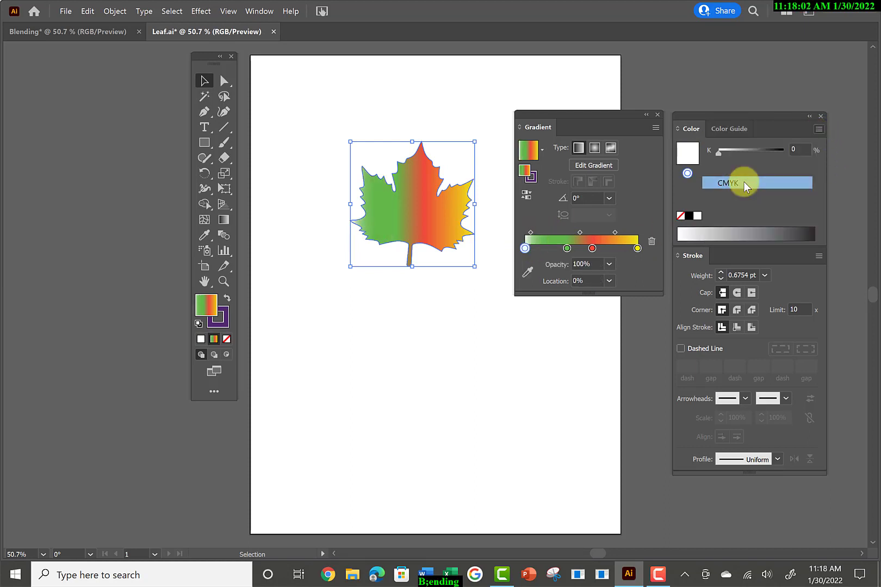
{"action": "left_click", "coordinate": [752, 233]}
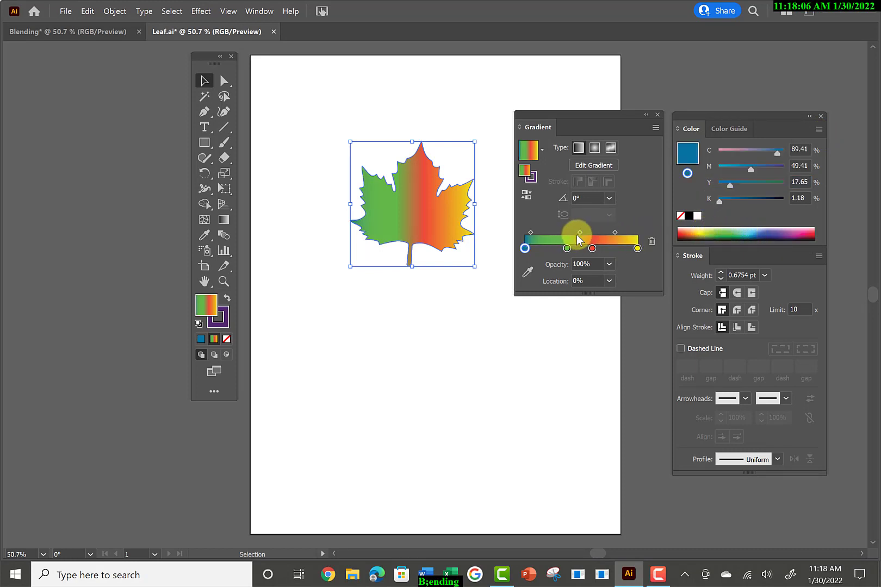
Move the green gradient stop to about 27% location and relocate the Color and Gradient panels away from the artboard.
{"action": "left_click_drag", "start_coordinate": [567, 248], "coordinate": [556, 248]}
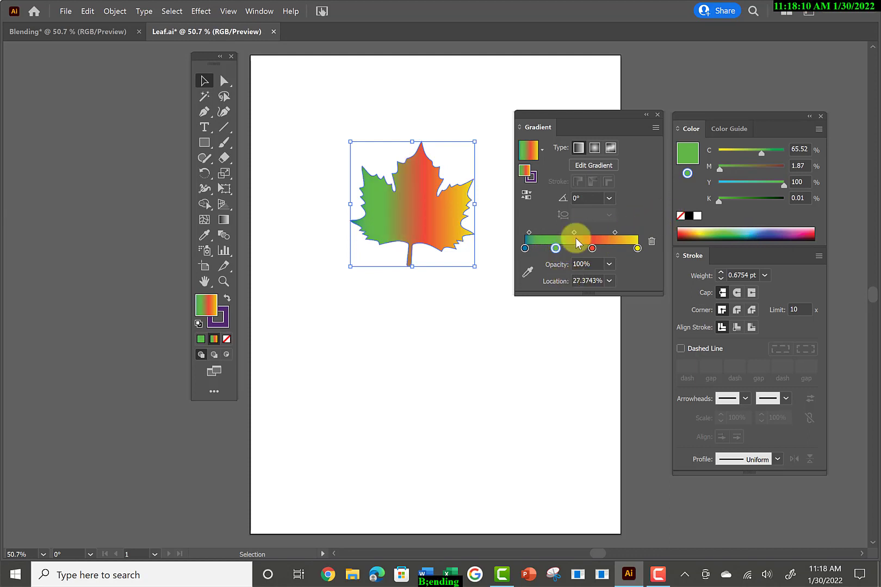
{"action": "mouse_move", "coordinate": [745, 117]}
{"action": "left_mouse_down"}
{"action": "mouse_move", "coordinate": [767, 198]}
{"action": "mouse_move", "coordinate": [759, 200]}
{"action": "left_mouse_up"}
{"action": "left_click_drag", "start_coordinate": [615, 111], "coordinate": [789, 60]}
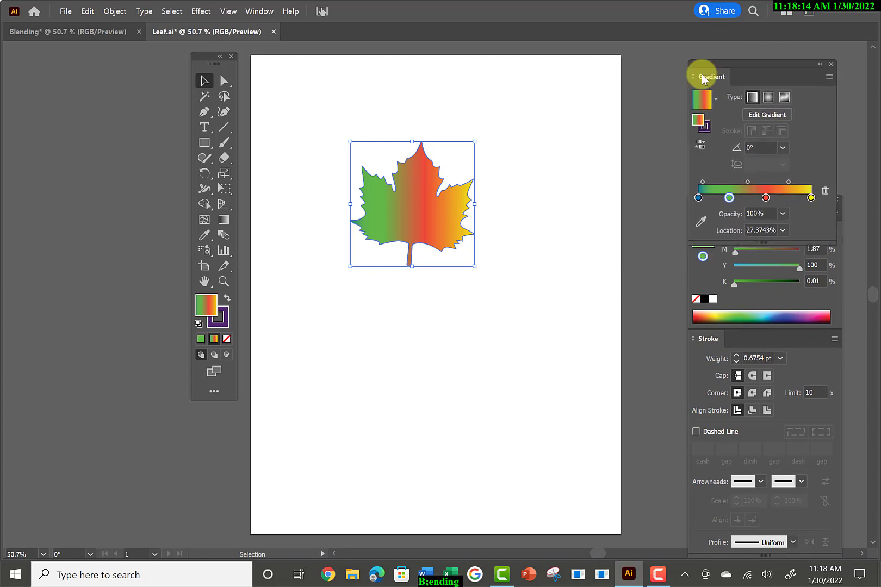
Move the leaf down and slightly left, and place a duplicate to its lower right.
{"action": "left_click_drag", "start_coordinate": [374, 215], "coordinate": [373, 243]}
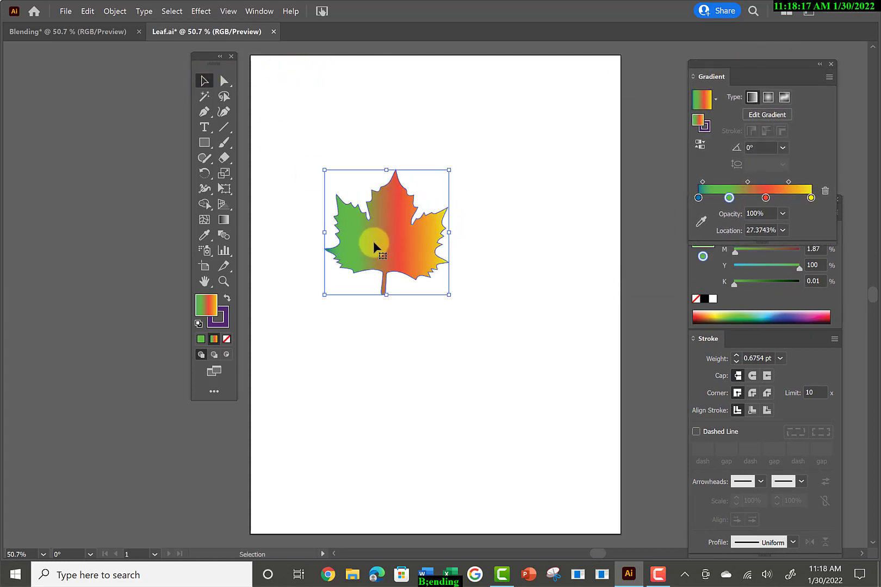
{"action": "left_click", "coordinate": [410, 236], "text": "ctrl"}
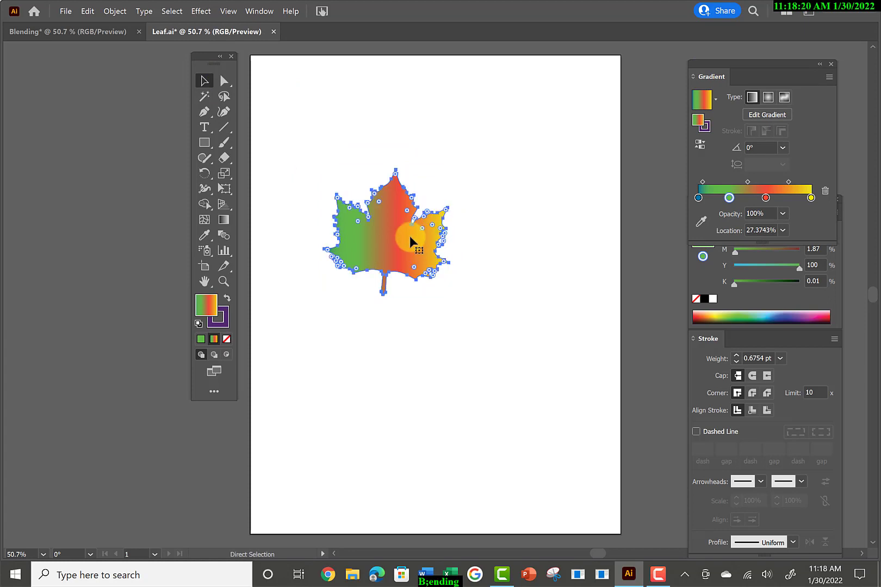
{"action": "left_click_drag", "start_coordinate": [410, 236], "coordinate": [462, 282]}
Rotate the duplicated leaf about 22° counterclockwise around its center.
{"action": "left_click", "coordinate": [203, 82]}
{"action": "left_click", "coordinate": [204, 173]}
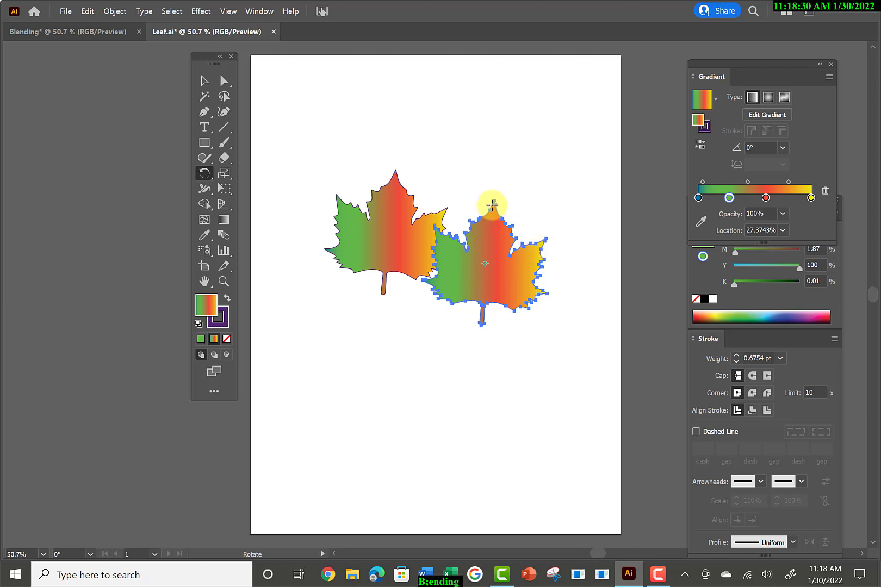
{"action": "left_click_drag", "start_coordinate": [489, 204], "coordinate": [466, 195]}
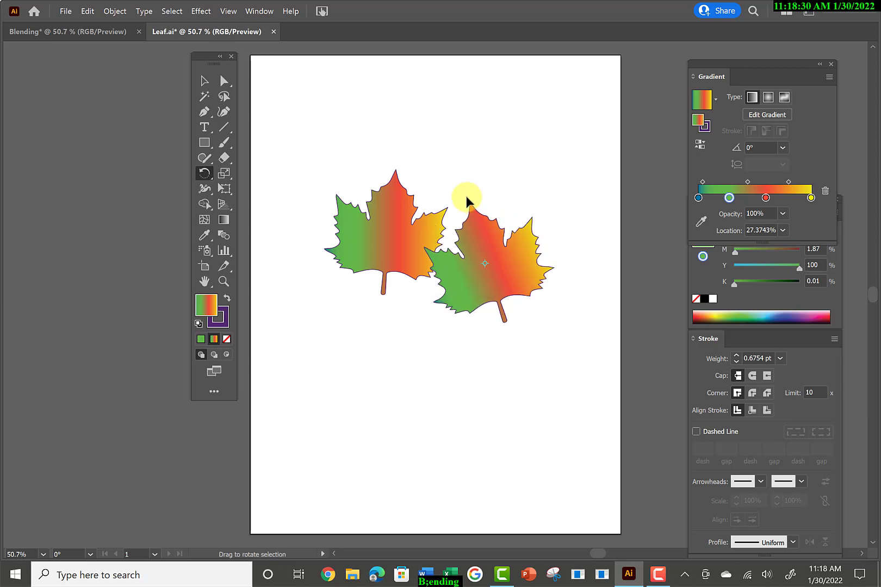
Place a copy of the rotated leaf above the other two and rotate it clockwise to an angle of about -16°.
{"action": "left_click", "coordinate": [205, 80]}
{"action": "left_click_drag", "start_coordinate": [471, 276], "coordinate": [438, 184]}
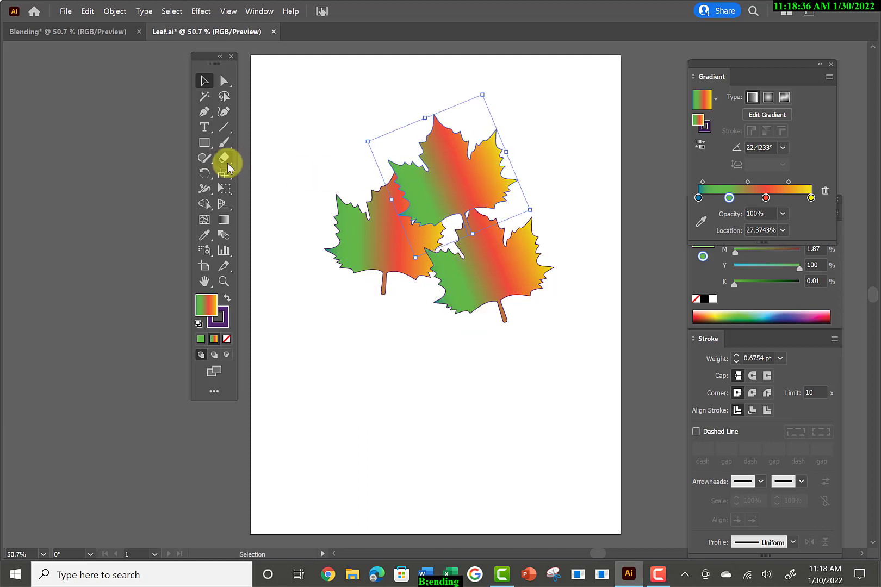
{"action": "left_click", "coordinate": [204, 174]}
{"action": "left_click_drag", "start_coordinate": [508, 173], "coordinate": [483, 200]}
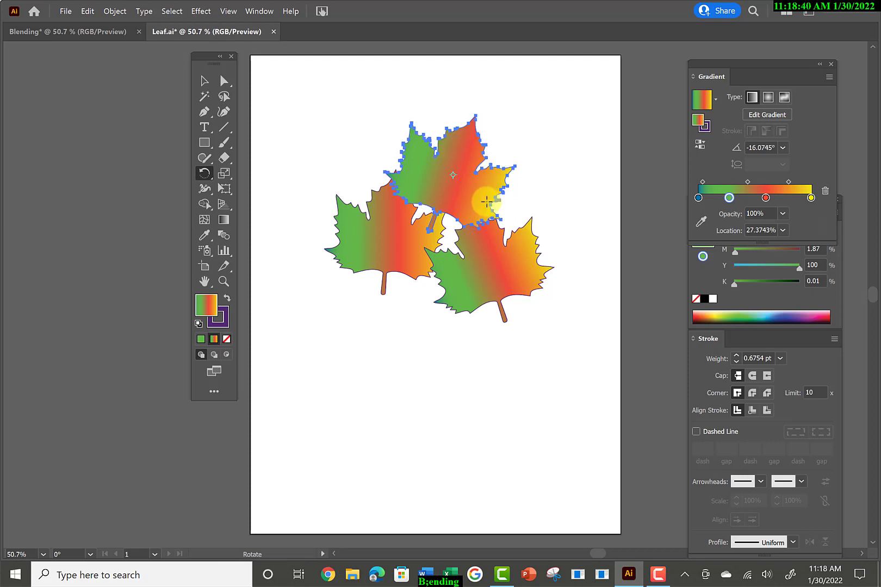
Move the two lower leaves farther down and slightly left, away from the upper leaf.
{"action": "left_click", "coordinate": [204, 80]}
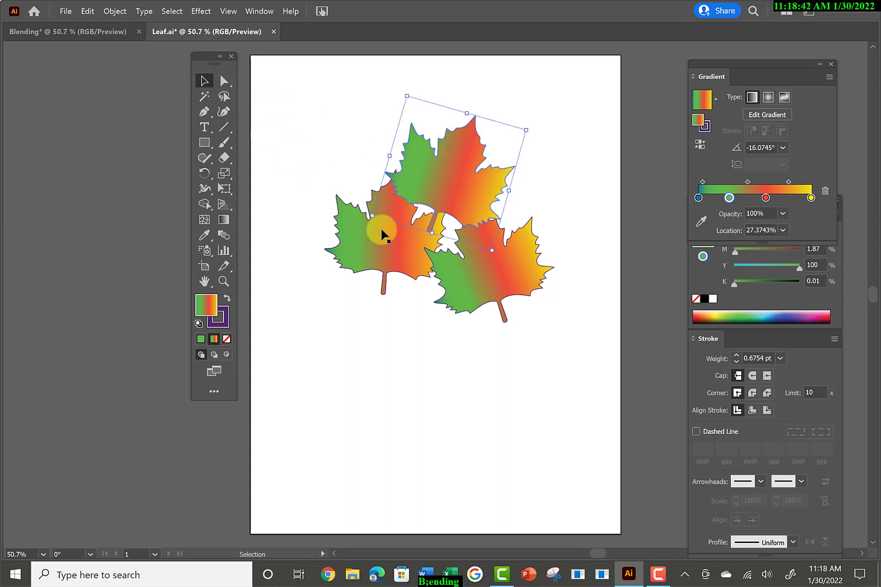
{"action": "left_click_drag", "start_coordinate": [381, 245], "coordinate": [374, 271]}
{"action": "mouse_move", "coordinate": [498, 306]}
{"action": "left_mouse_down"}
{"action": "mouse_move", "coordinate": [471, 318]}
{"action": "mouse_move", "coordinate": [484, 320]}
{"action": "mouse_move", "coordinate": [481, 307]}
{"action": "left_mouse_up"}
Blend the three stroked leaves from lower left to lower right to top, using a specified distance of 0.0556 in.
{"action": "left_click_drag", "start_coordinate": [318, 101], "coordinate": [543, 350]}
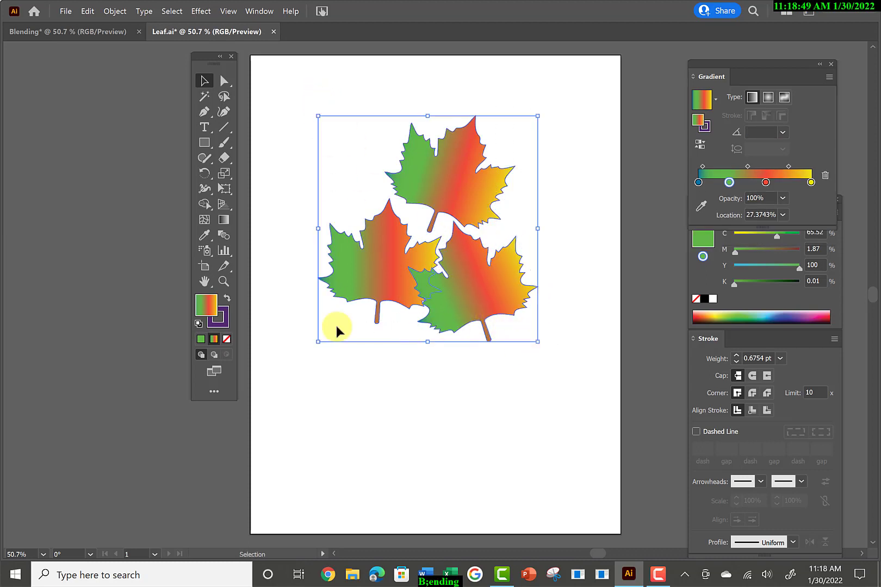
{"action": "double_click", "coordinate": [224, 237]}
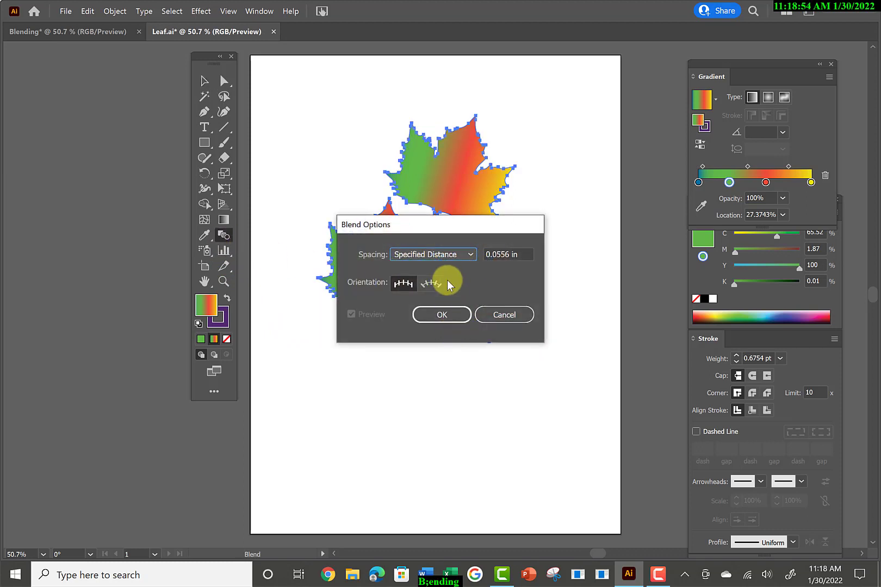
{"action": "left_click", "coordinate": [438, 315]}
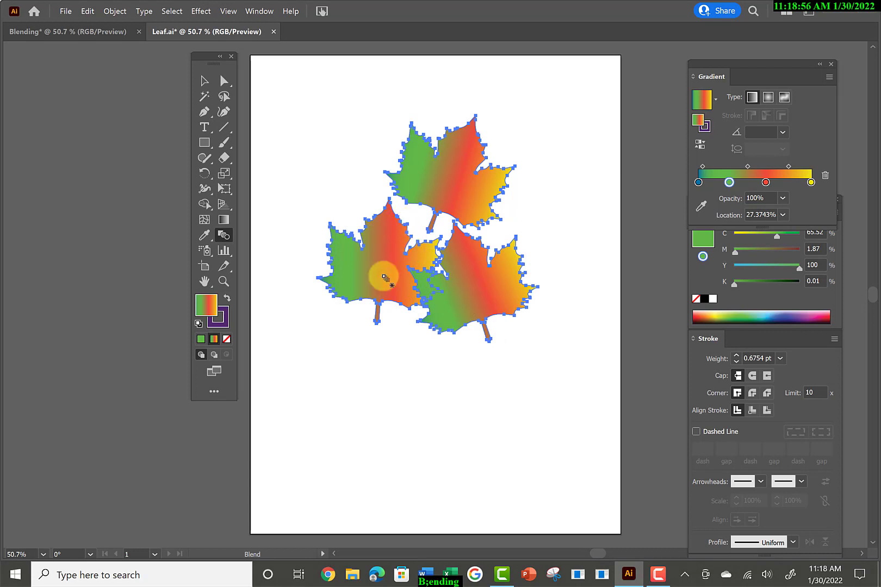
{"action": "left_click", "coordinate": [376, 325]}
{"action": "left_click", "coordinate": [419, 321]}
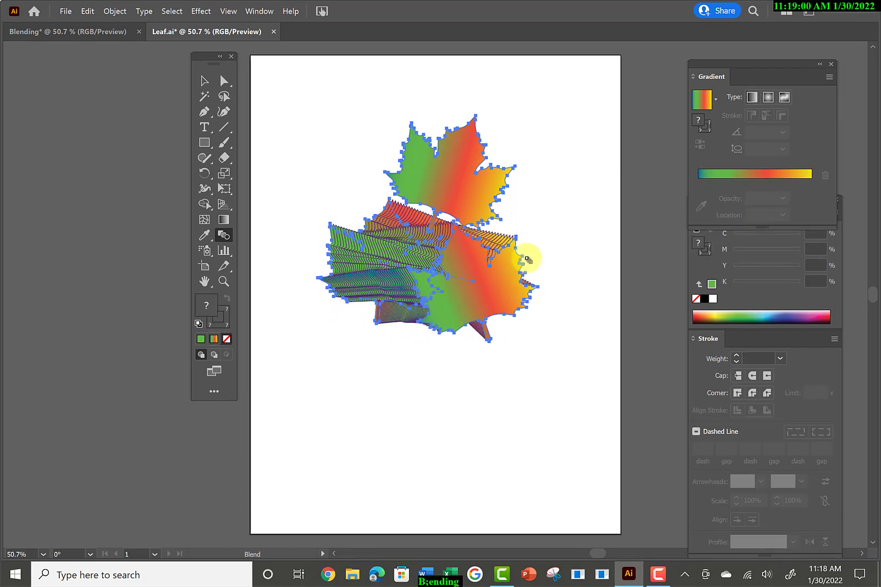
{"action": "left_click", "coordinate": [485, 146]}
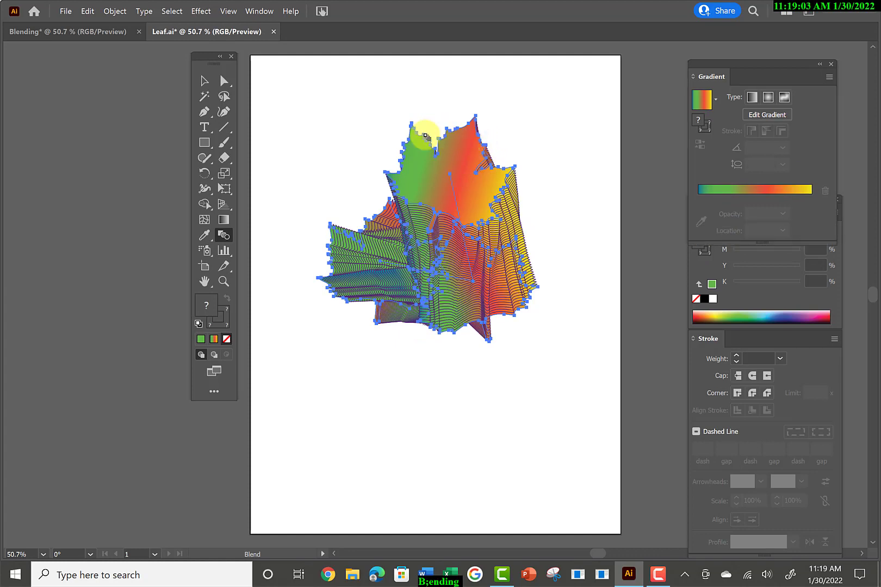
{"action": "left_click", "coordinate": [204, 81]}
{"action": "left_click", "coordinate": [326, 106]}
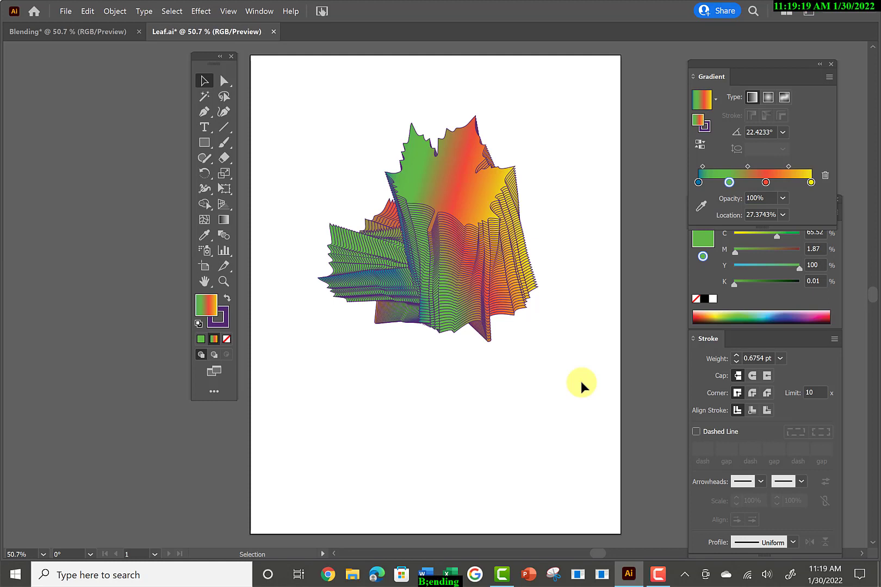
Undo the blend between the three stroked leaves.
{"action": "key", "text": "ctrl"}
{"action": "key", "text": "ctrl+z"}
{"action": "key", "text": "ctrl+z"}
{"action": "key", "text": "ctrl+z"}
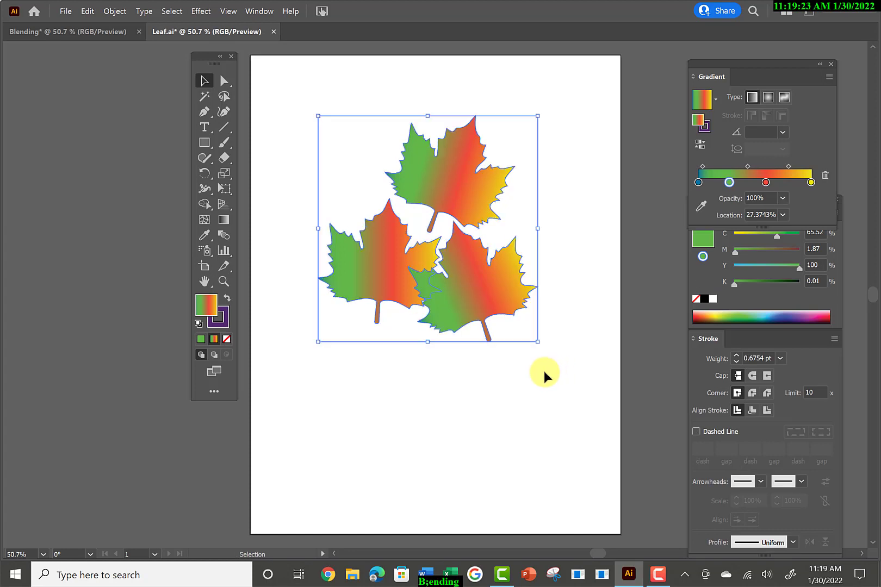
Remove the stroke from all three selected leaves.
{"action": "left_click", "coordinate": [222, 325]}
{"action": "left_click", "coordinate": [227, 338]}
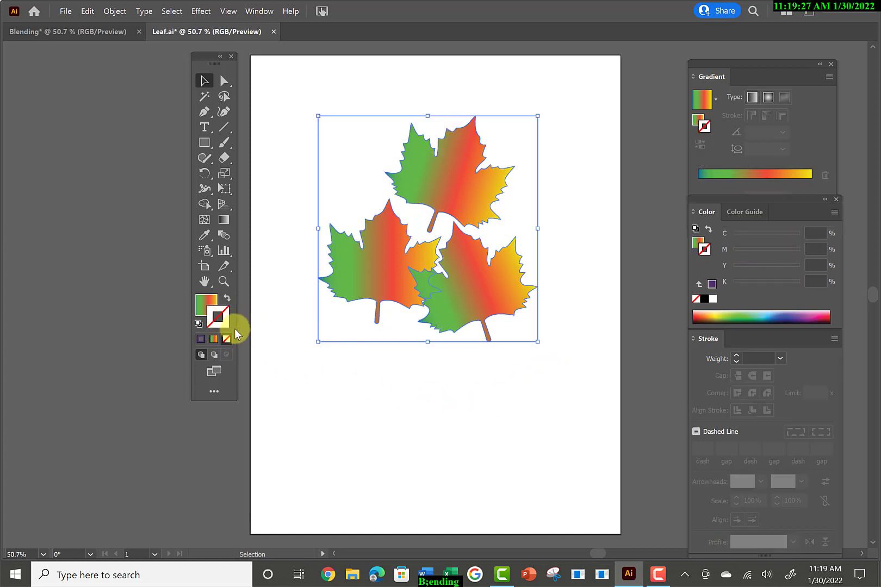
Blend the three unstroked leaves in a closed loop from lower left to lower right to top and back, using a specified distance of 0.0556 in.
{"action": "double_click", "coordinate": [219, 235]}
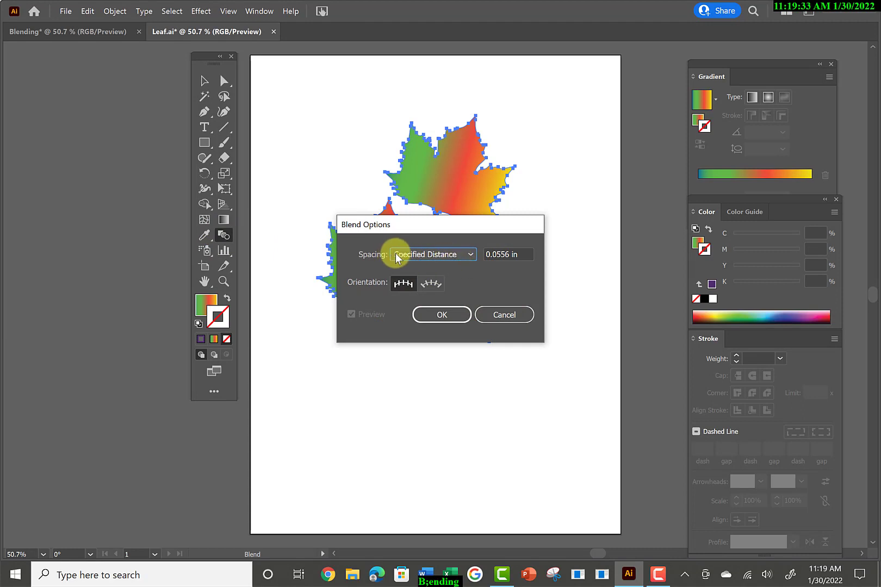
{"action": "left_click", "coordinate": [439, 316]}
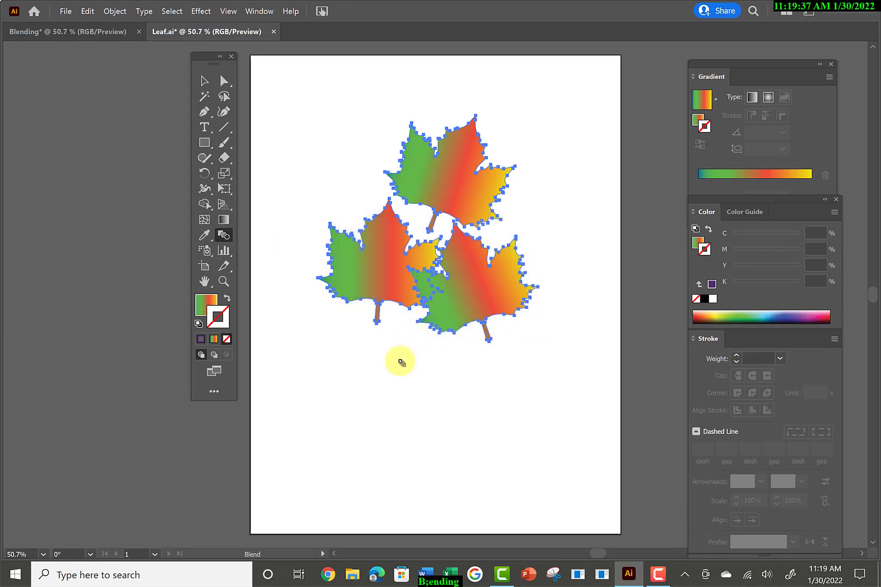
{"action": "left_click", "coordinate": [380, 315]}
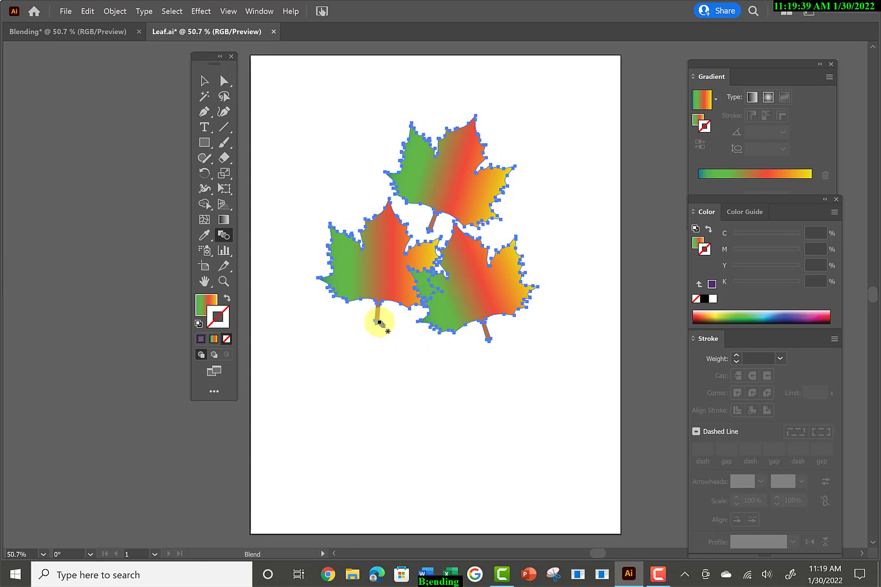
{"action": "left_click", "coordinate": [517, 266]}
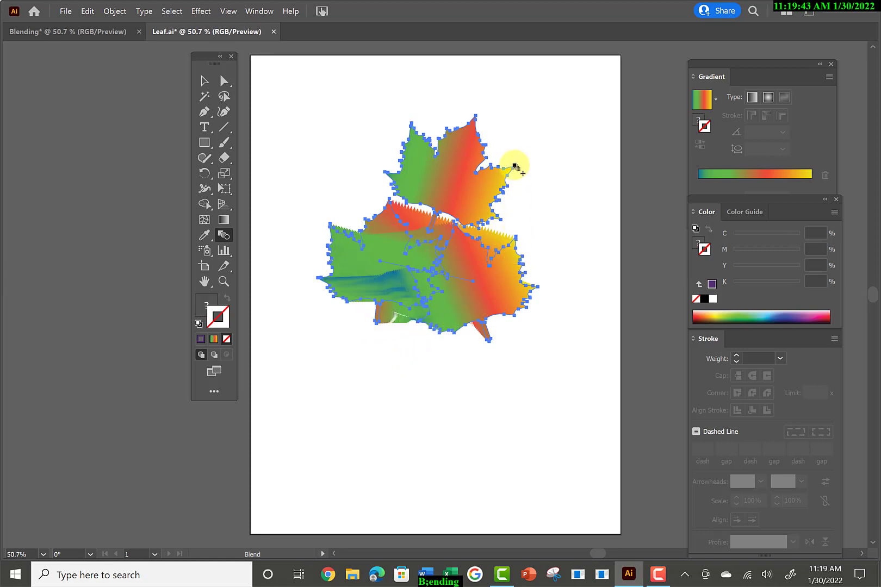
{"action": "left_click", "coordinate": [515, 167]}
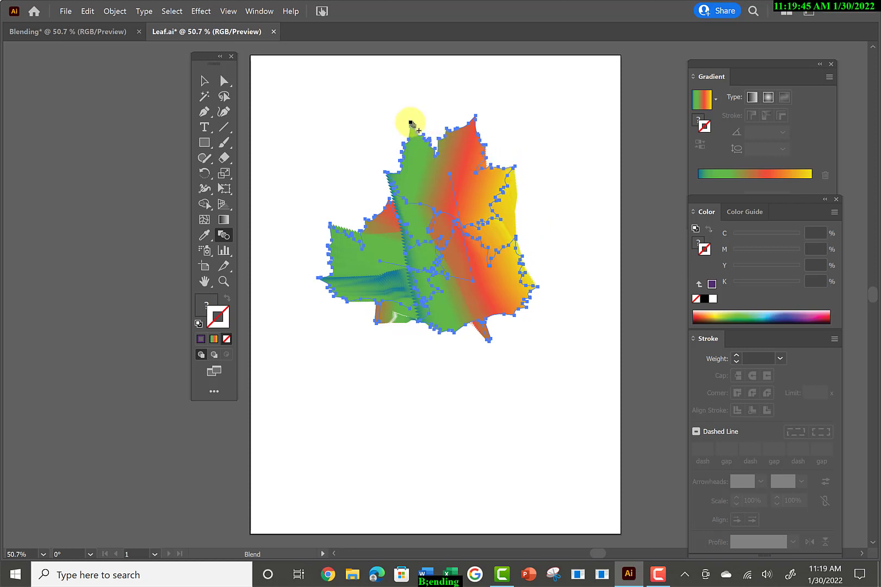
{"action": "left_click", "coordinate": [325, 226]}
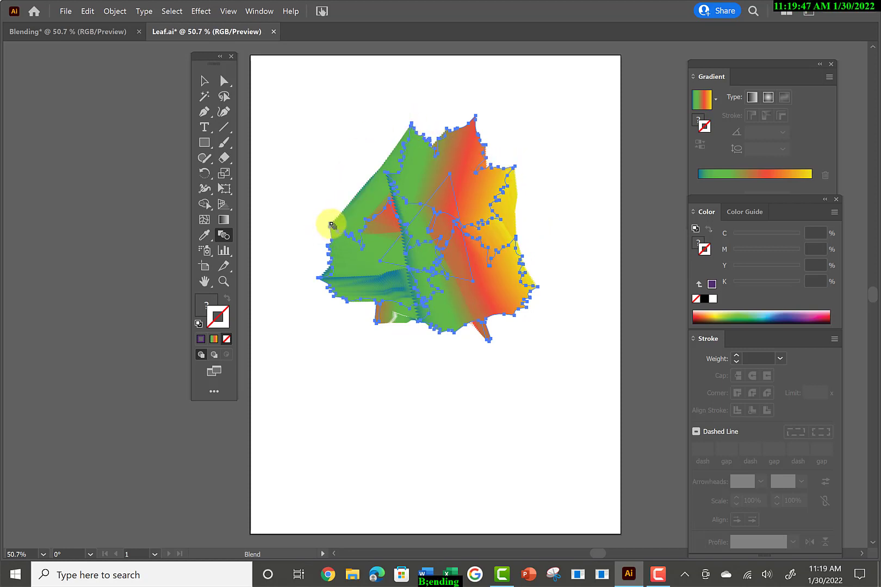
{"action": "left_click", "coordinate": [203, 82]}
{"action": "left_click", "coordinate": [391, 415]}
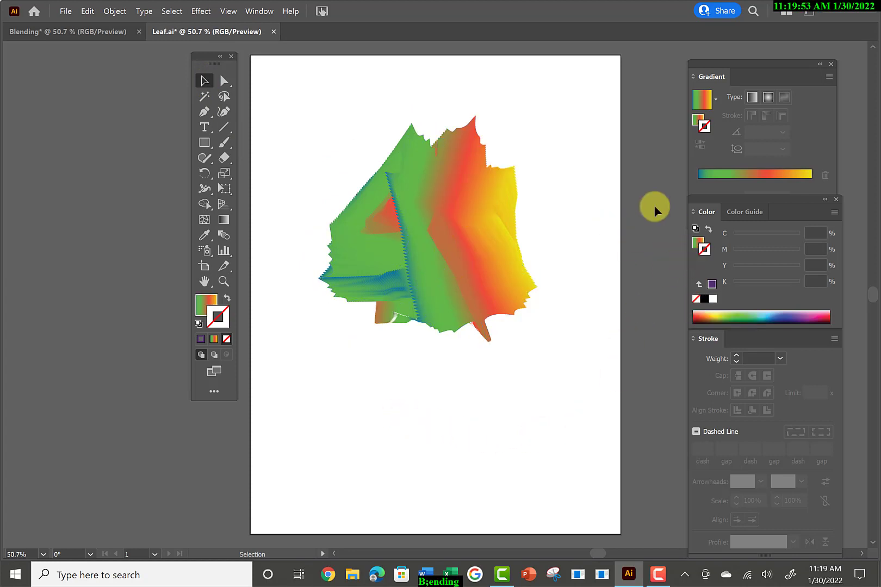
Give only the top leaf of the blend a purple-blue stroke (C 81.96, M 85.49, Y 0, K 0).
{"action": "left_click", "coordinate": [221, 80]}
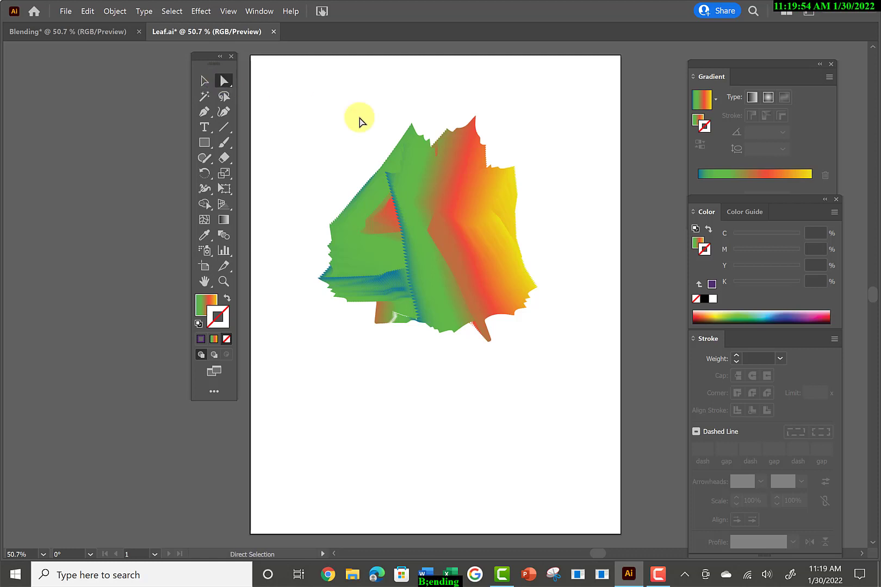
{"action": "left_click", "coordinate": [480, 146]}
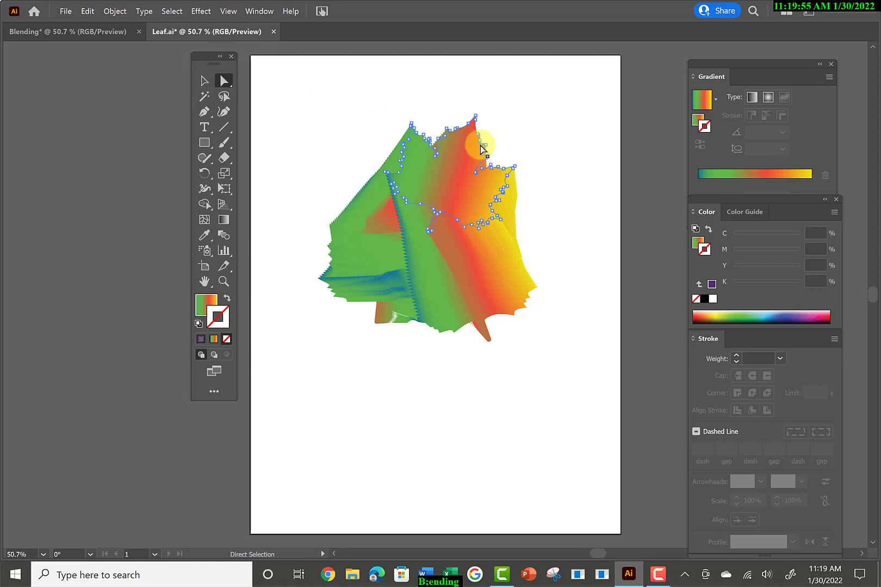
{"action": "left_click", "coordinate": [793, 316]}
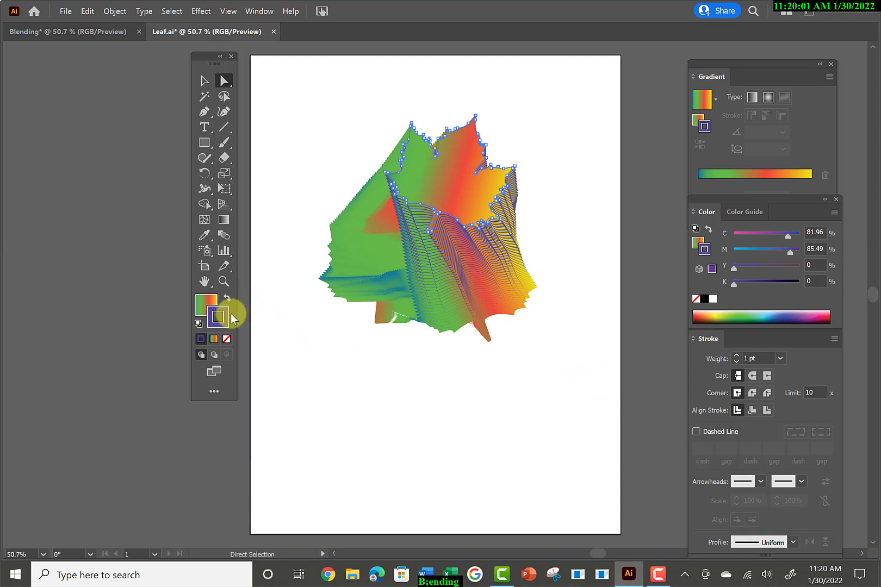
Give the blend's lower-left leaf a dark navy stroke (C 100, M 96.47, Y 26.67, K 35.69), deselect it and reset the default stroke to none.
{"action": "left_click", "coordinate": [357, 244]}
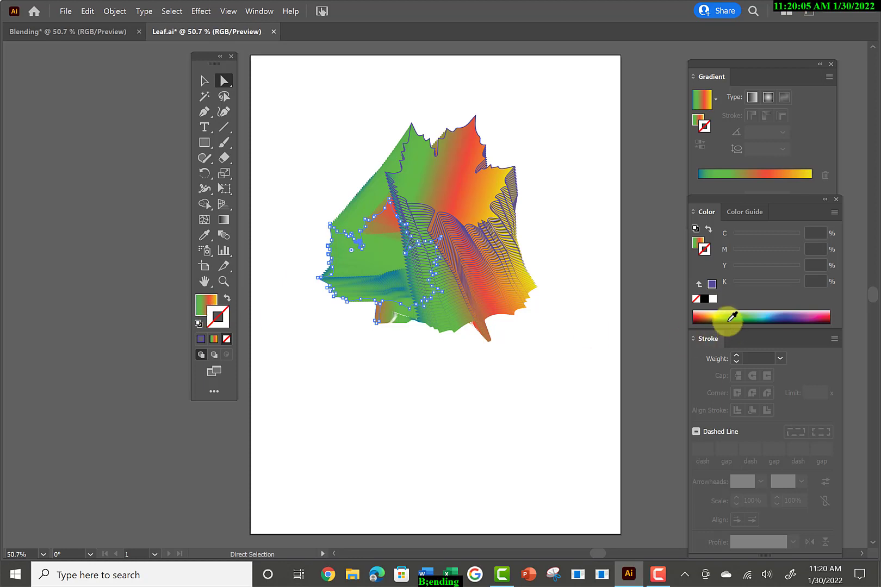
{"action": "left_click", "coordinate": [781, 320]}
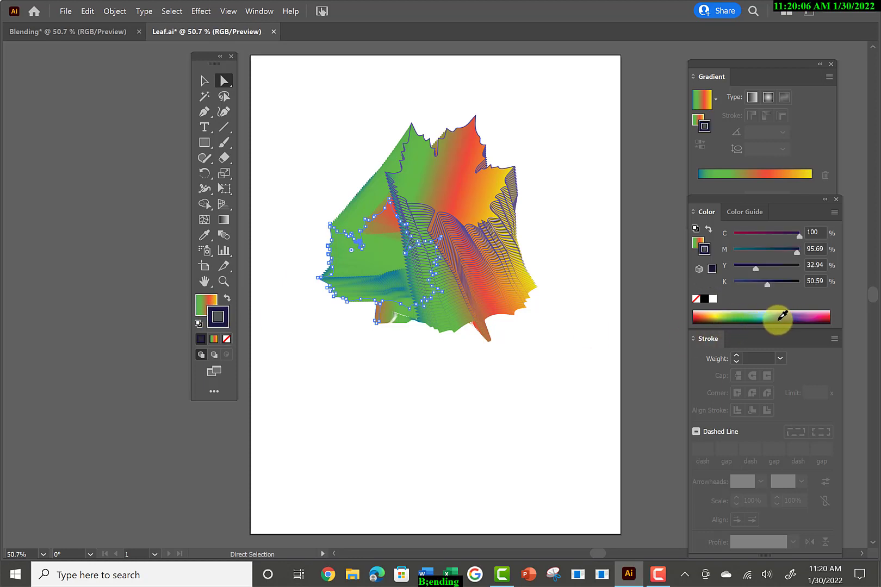
{"action": "left_click", "coordinate": [349, 358]}
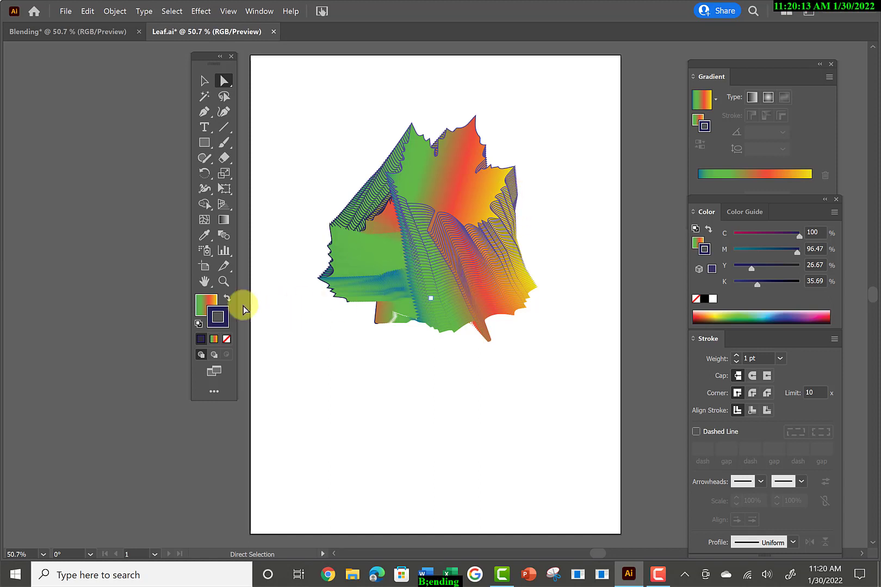
{"action": "left_click", "coordinate": [226, 339]}
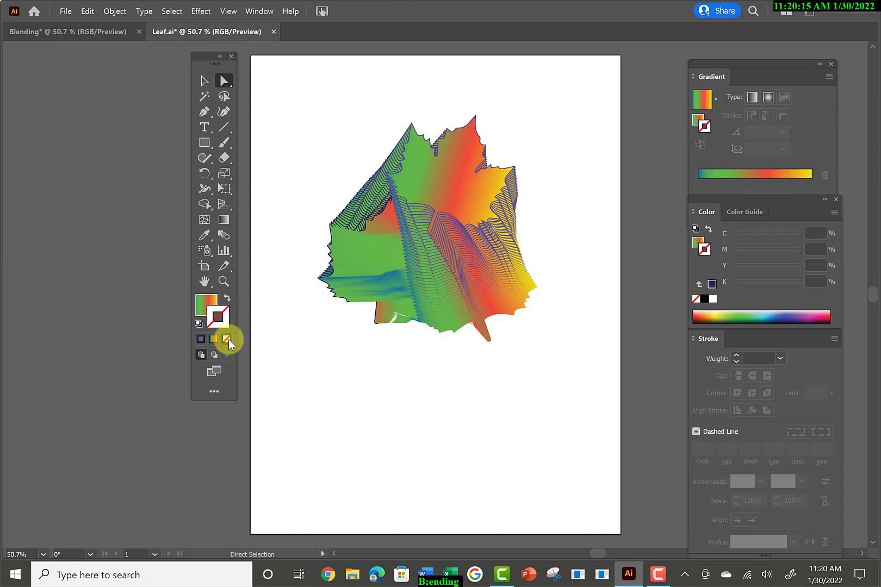